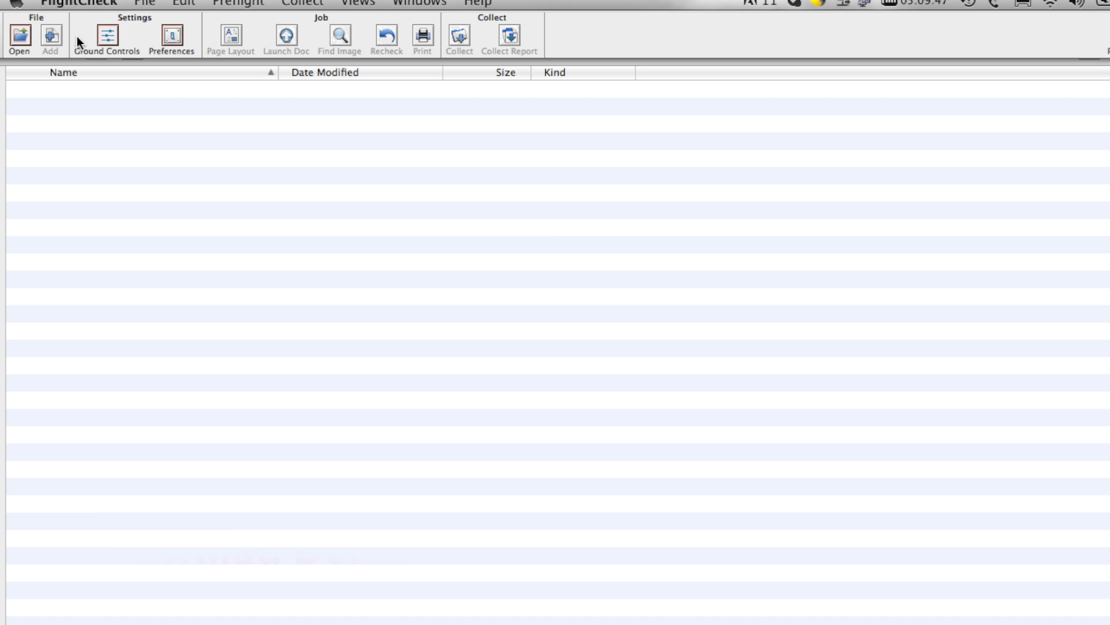
# Step: Preflight the PDF2DTP-customers .indd file by dropping it onto the FlightCheck Dock icon
pyautogui.click(108, 36)
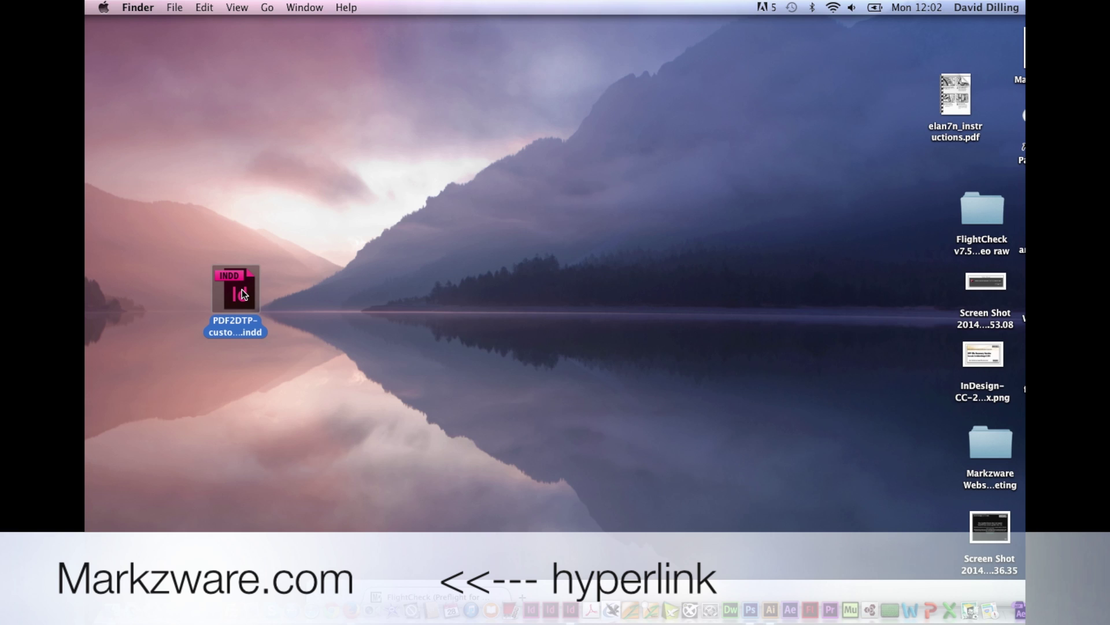
pyautogui.moveTo(243, 295); pyautogui.dragTo(612, 607)
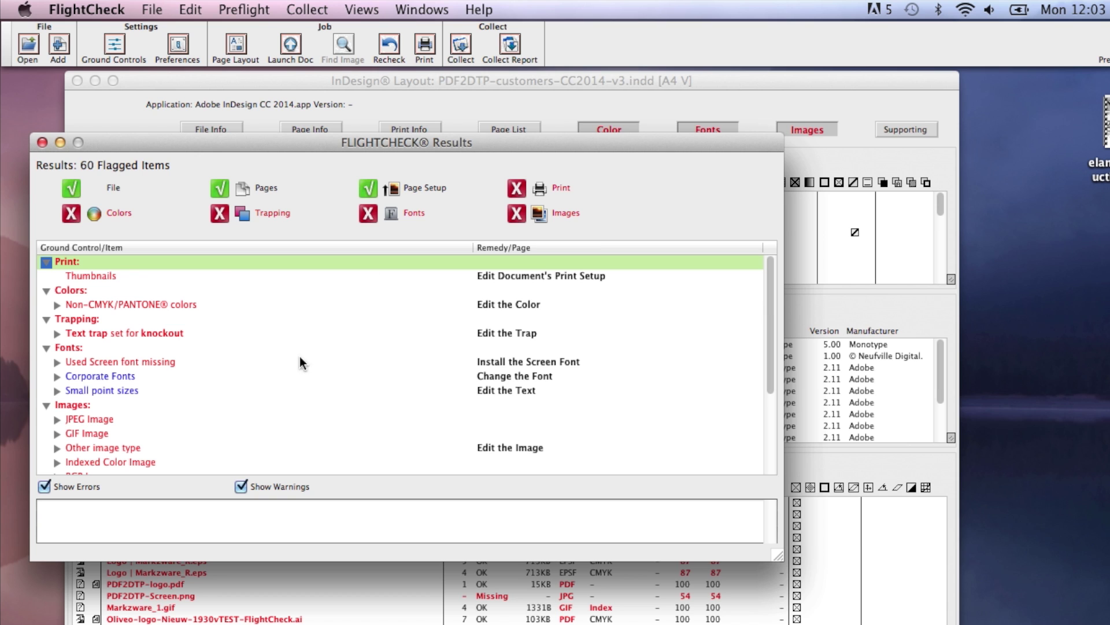
# Step: Read the JPEG Image and Small point sizes explanations, then bring up the InDesign Layout report
pyautogui.click(85, 420)
pyautogui.click(84, 370)
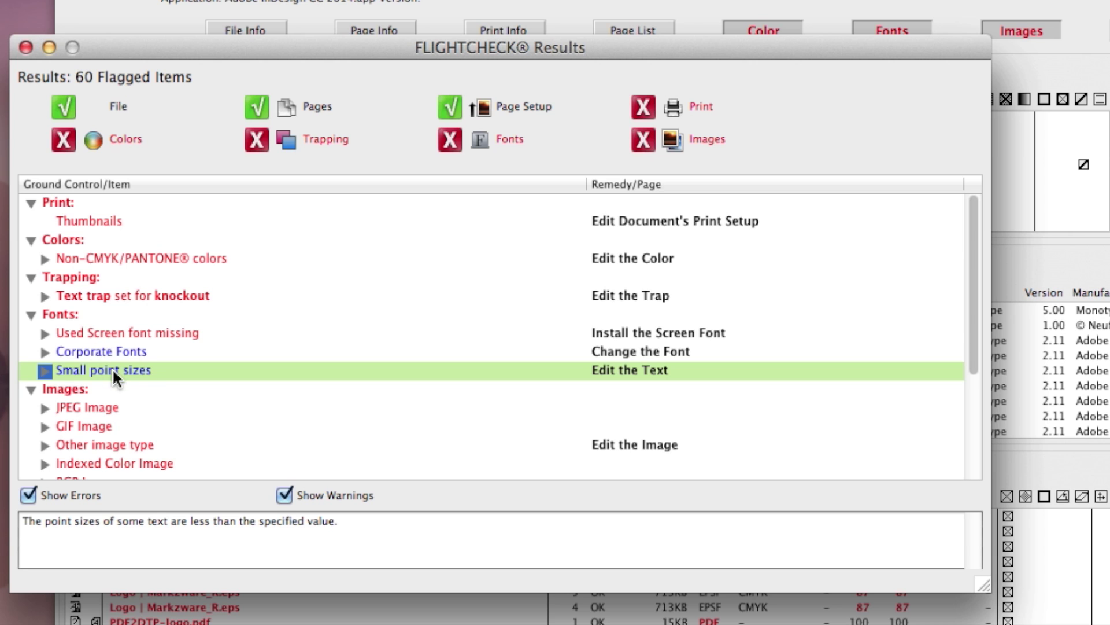
pyautogui.click(830, 3)
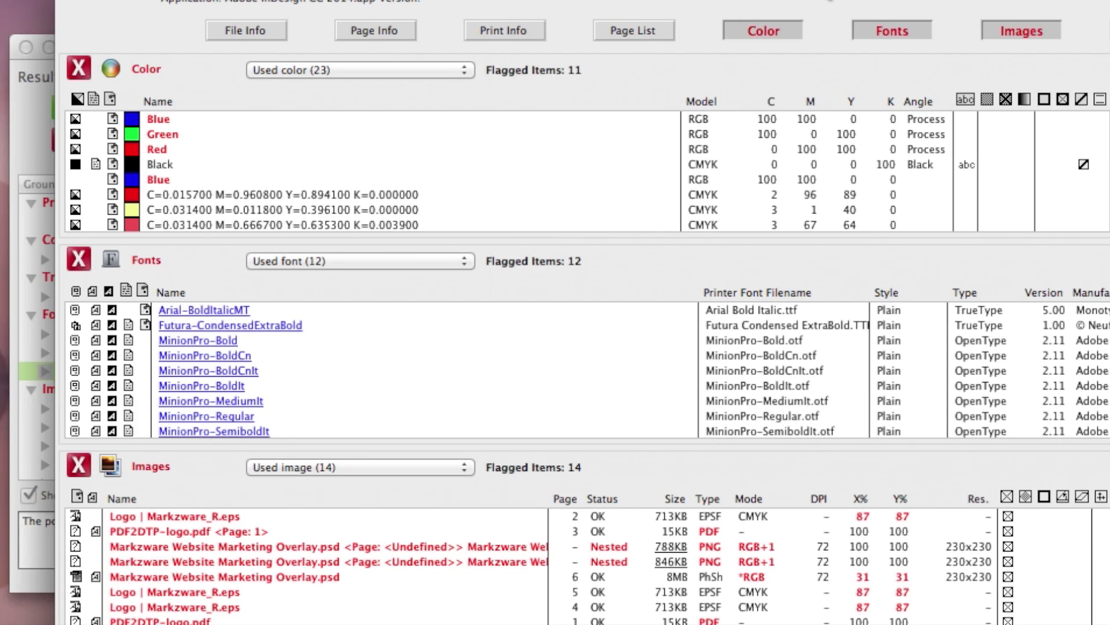
pyautogui.click(459, 116)
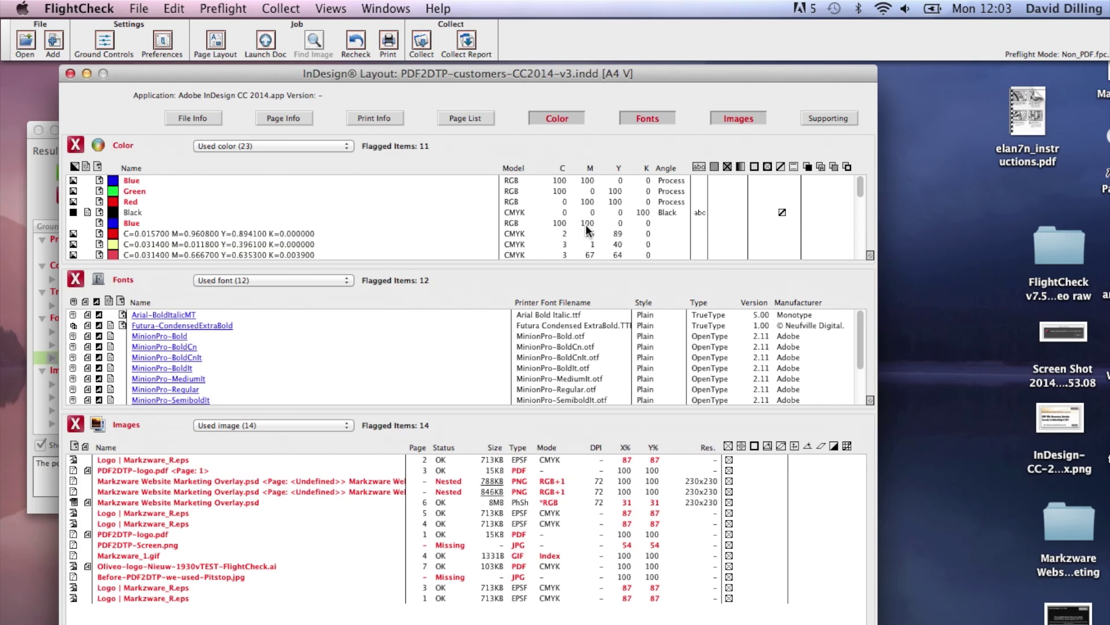
pyautogui.click(119, 325)
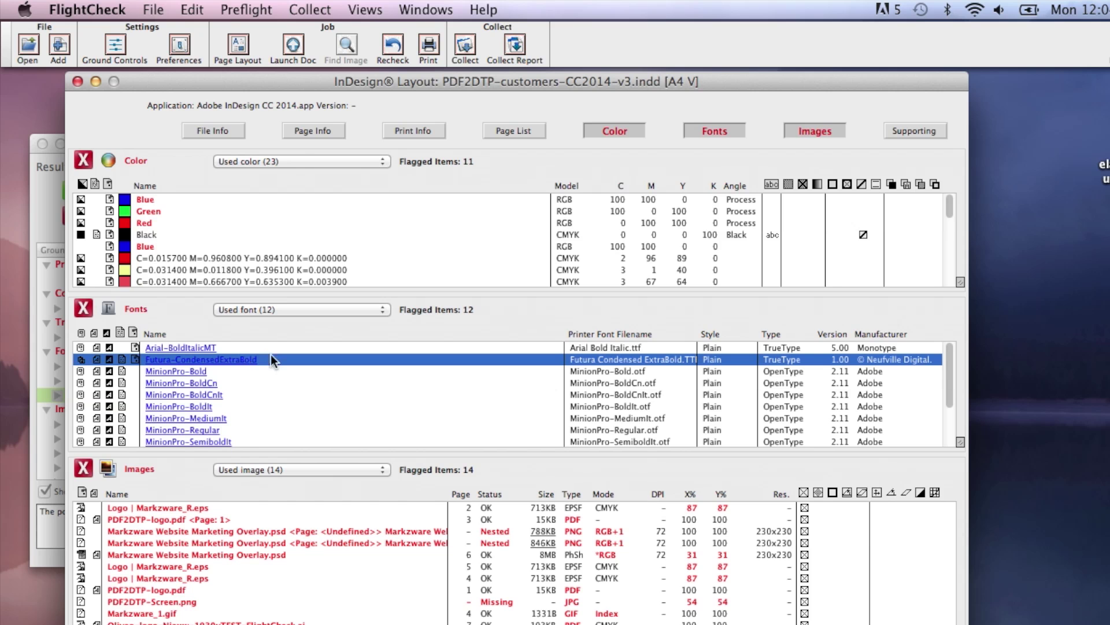
pyautogui.doubleClick(792, 347)
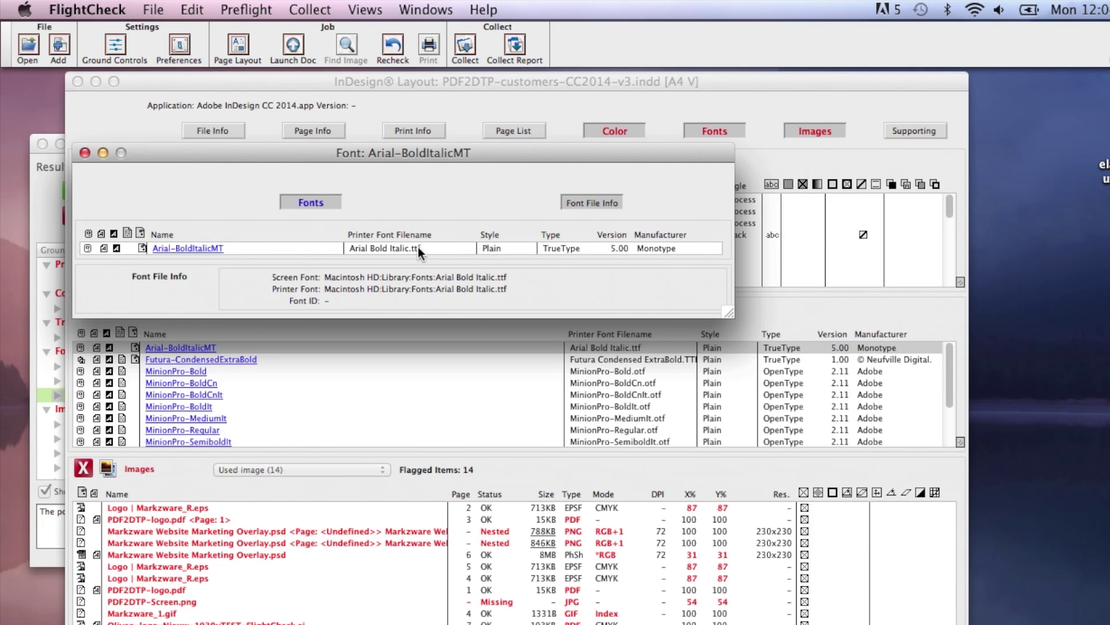
pyautogui.click(85, 152)
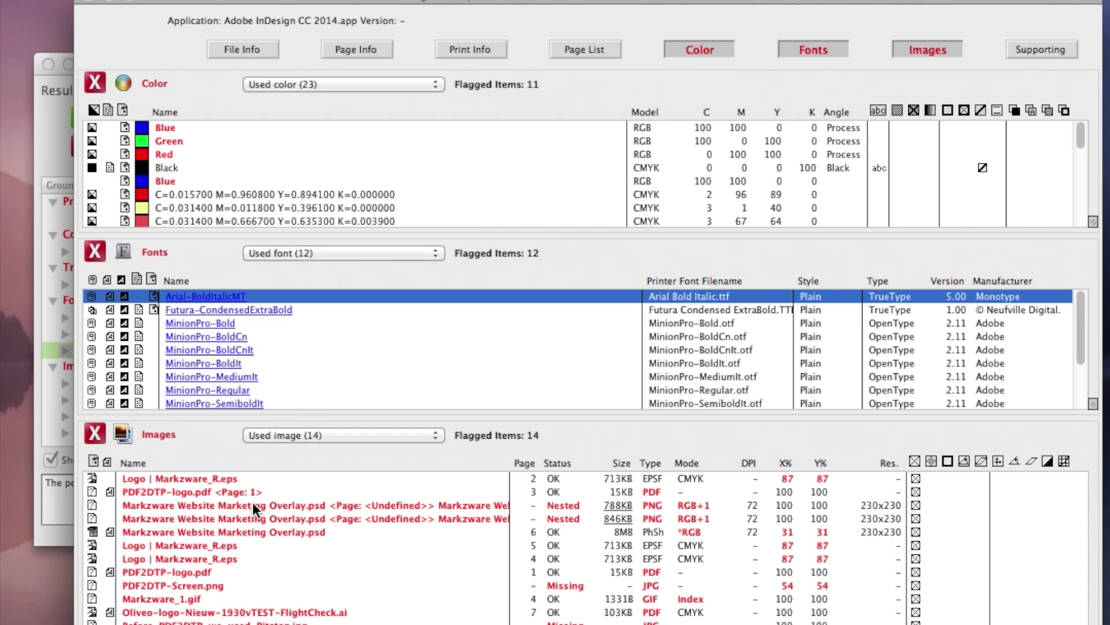
pyautogui.click(223, 532)
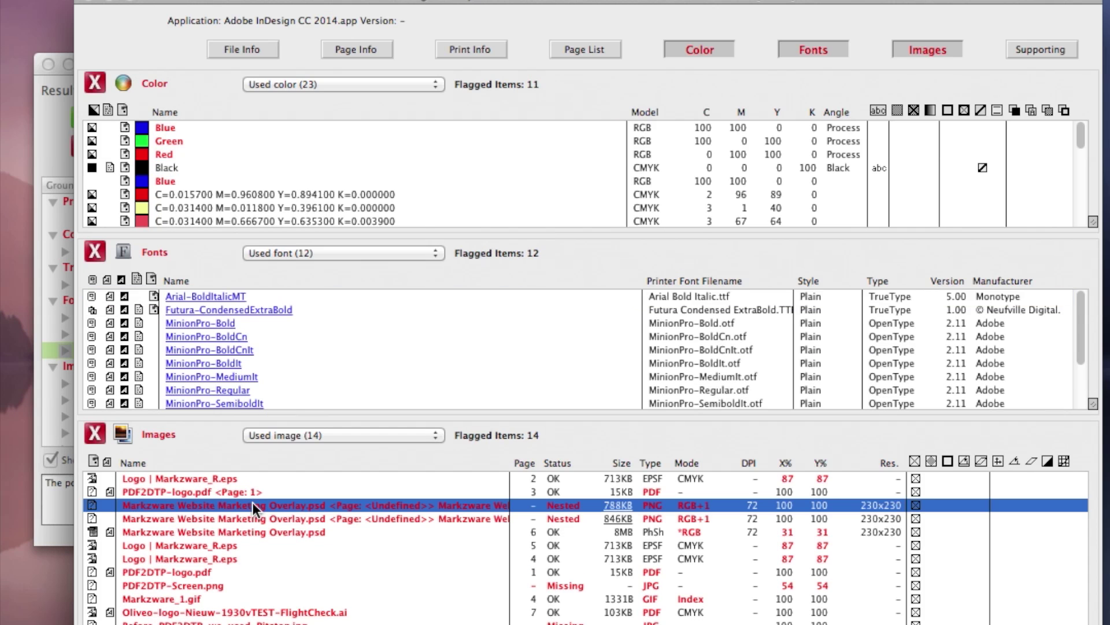
pyautogui.doubleClick(252, 504)
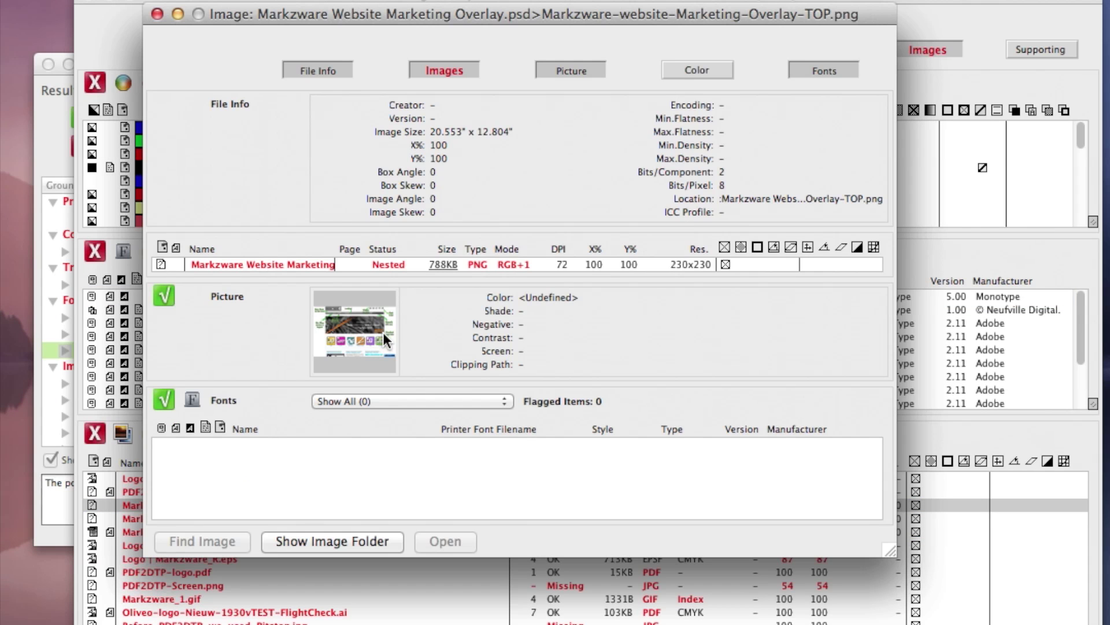
pyautogui.click(156, 15)
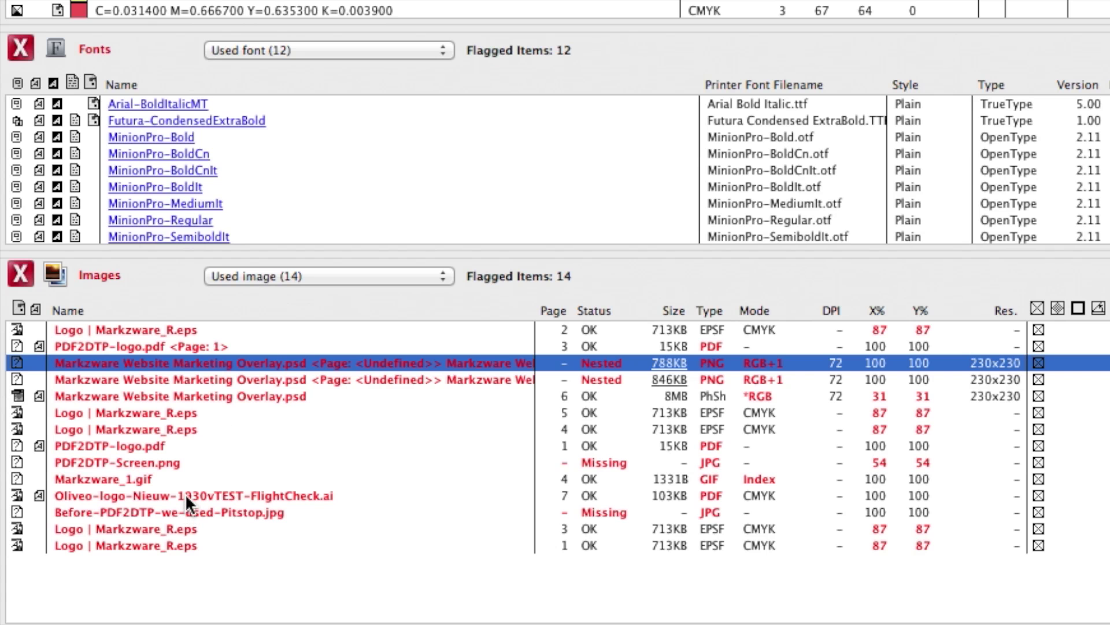
pyautogui.doubleClick(185, 495)
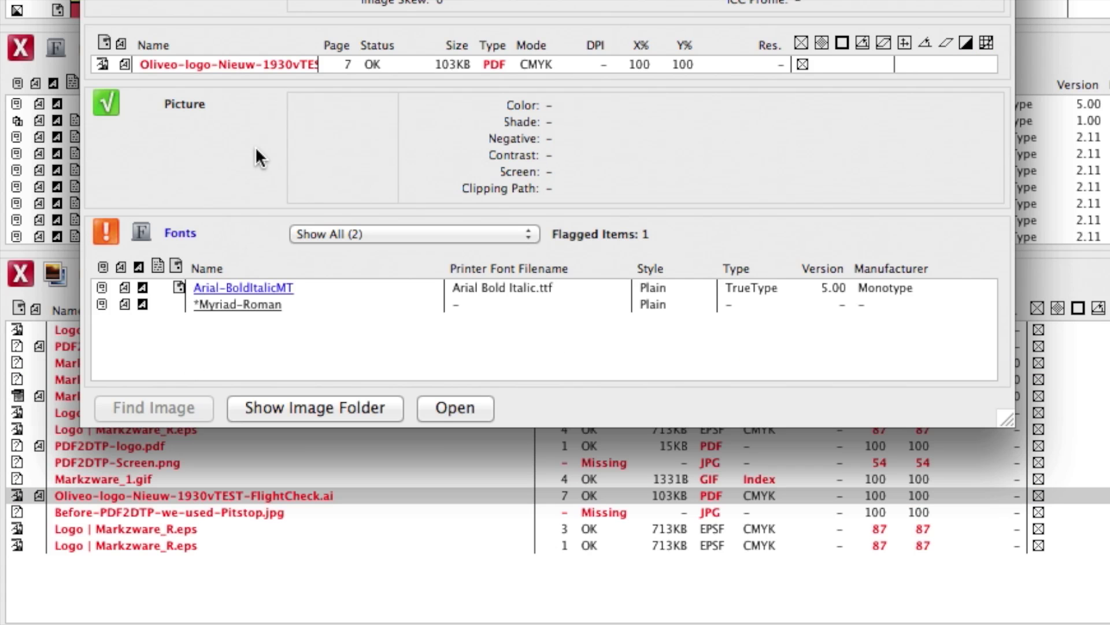
pyautogui.press('super+w')
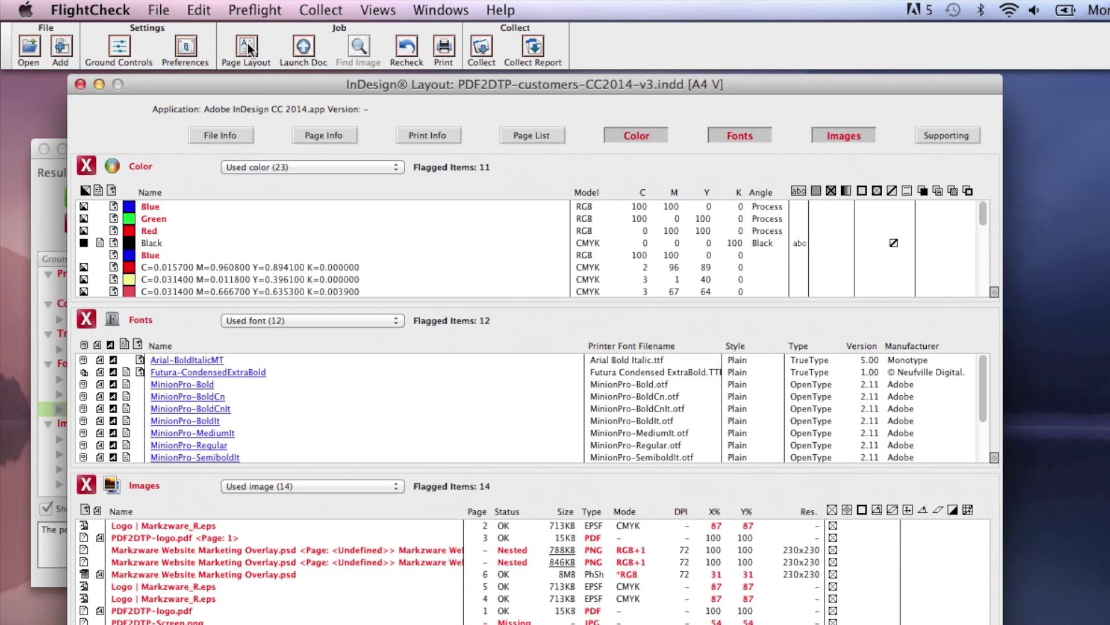
pyautogui.click(247, 45)
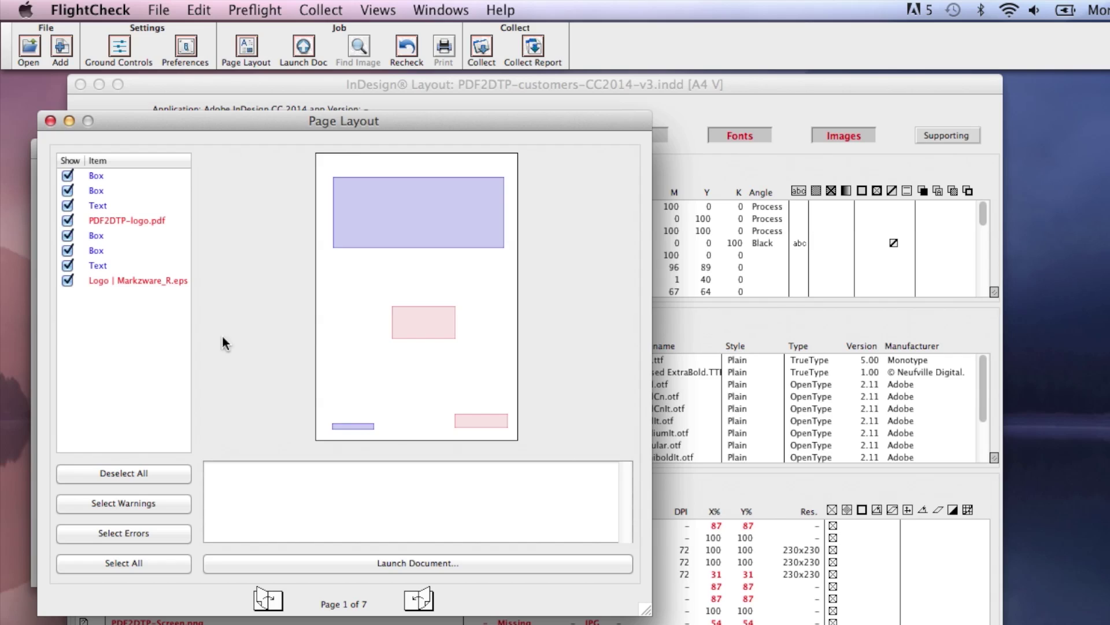
# Step: Page through the layout preview to page 7, select the Oliveo logo and launch the document
pyautogui.click(414, 601)
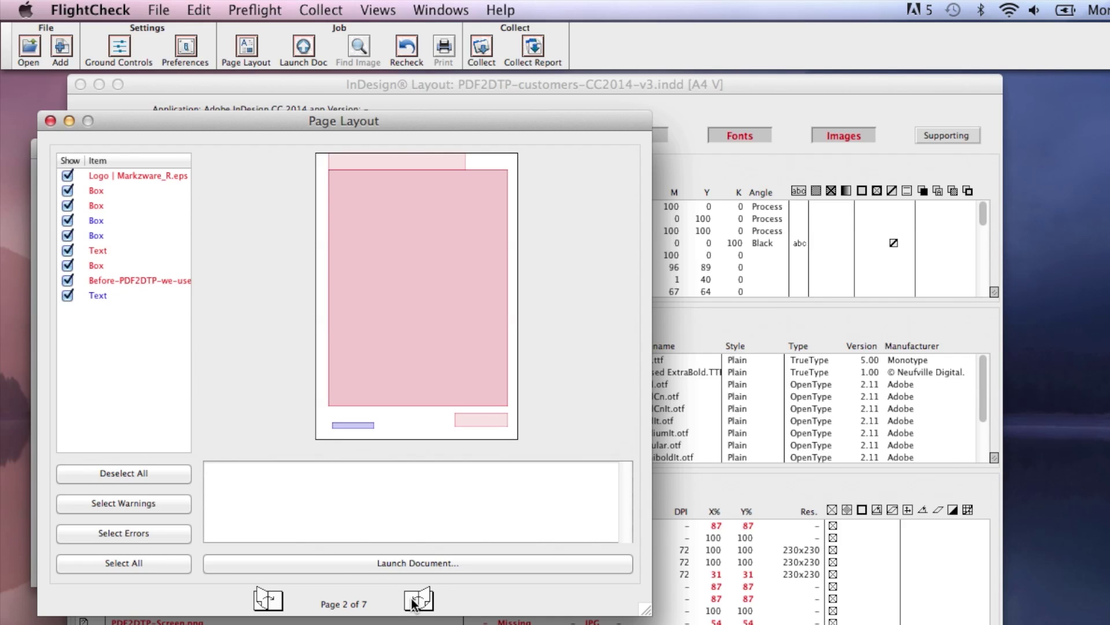
pyautogui.click(415, 600)
pyautogui.click(414, 600)
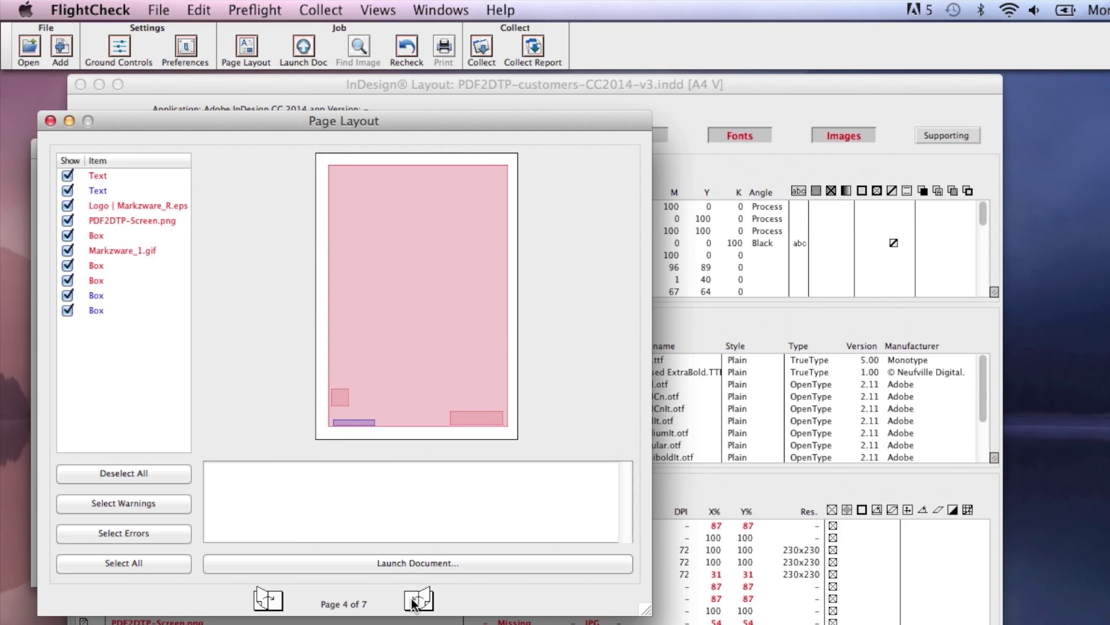
pyautogui.click(414, 602)
pyautogui.click(414, 601)
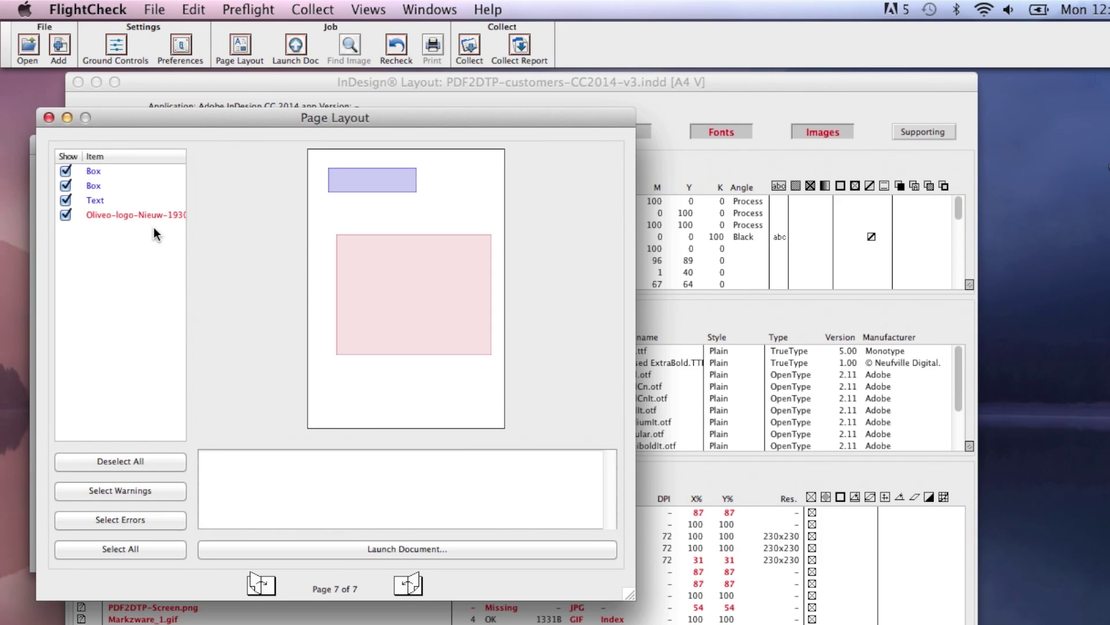
pyautogui.click(128, 216)
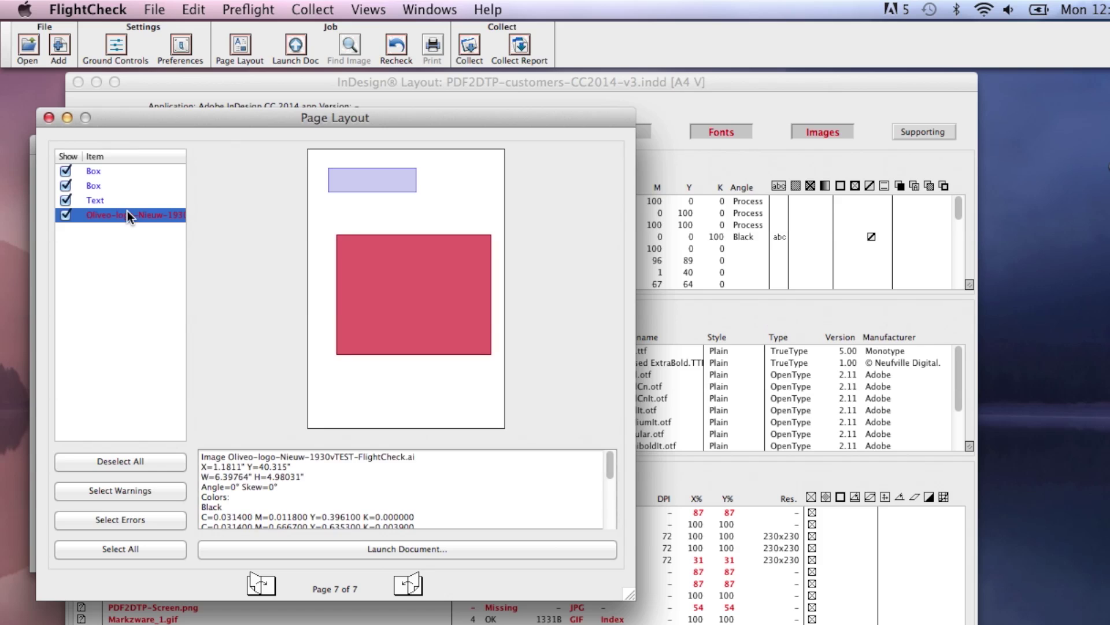
pyautogui.click(385, 550)
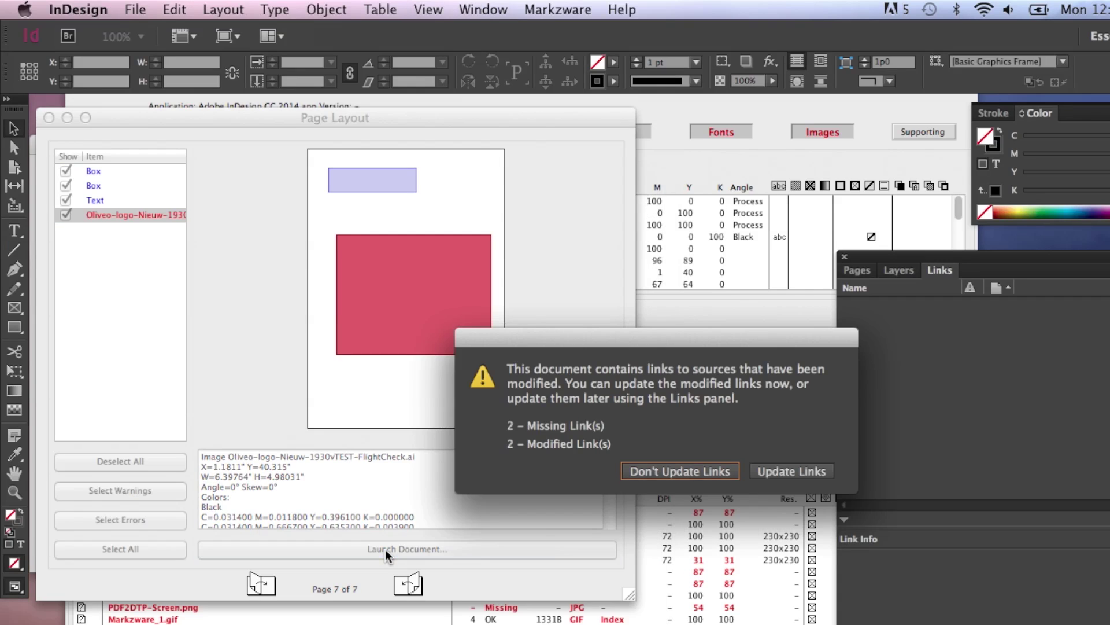
# Step: Open the customers document without updating links and scroll to the logo spread
pyautogui.click(696, 473)
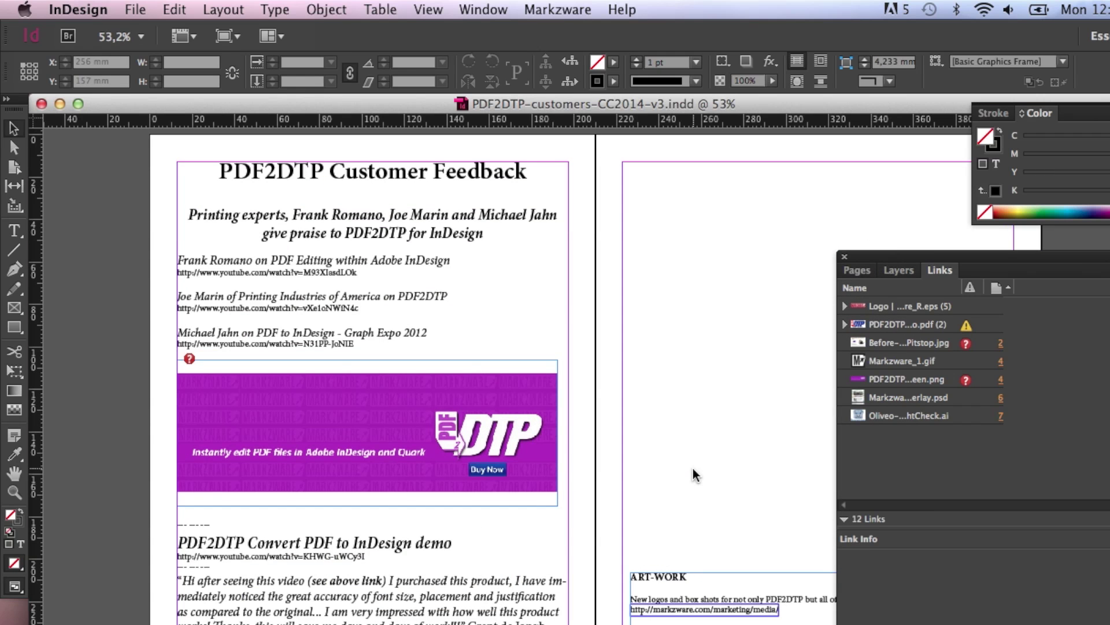
pyautogui.scroll(-15, 695, 473)
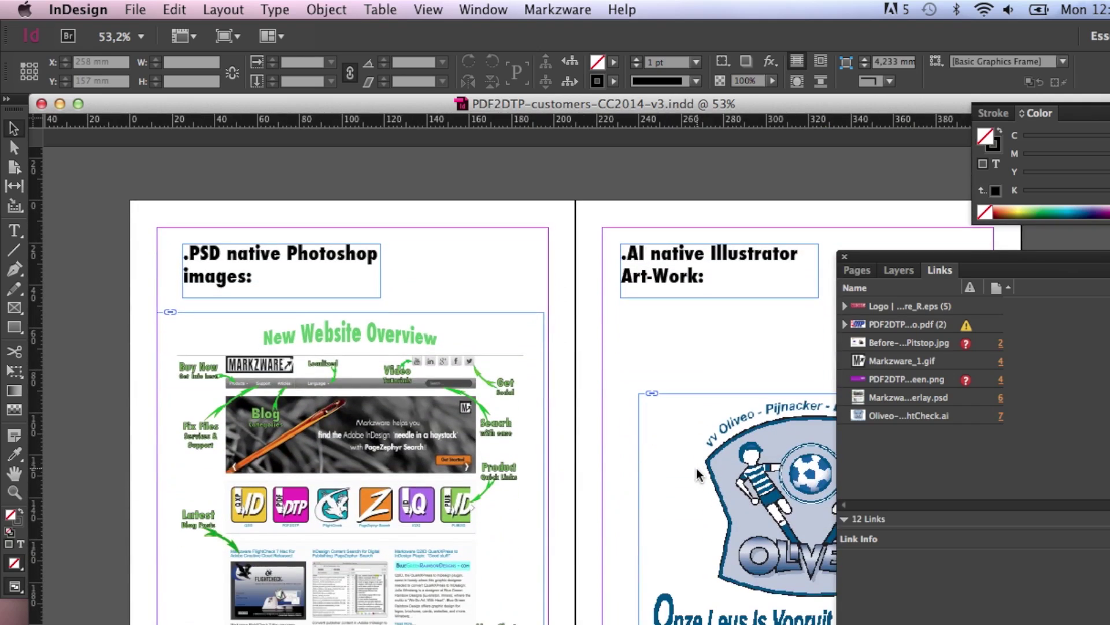
pyautogui.hscroll(3, 699, 474)
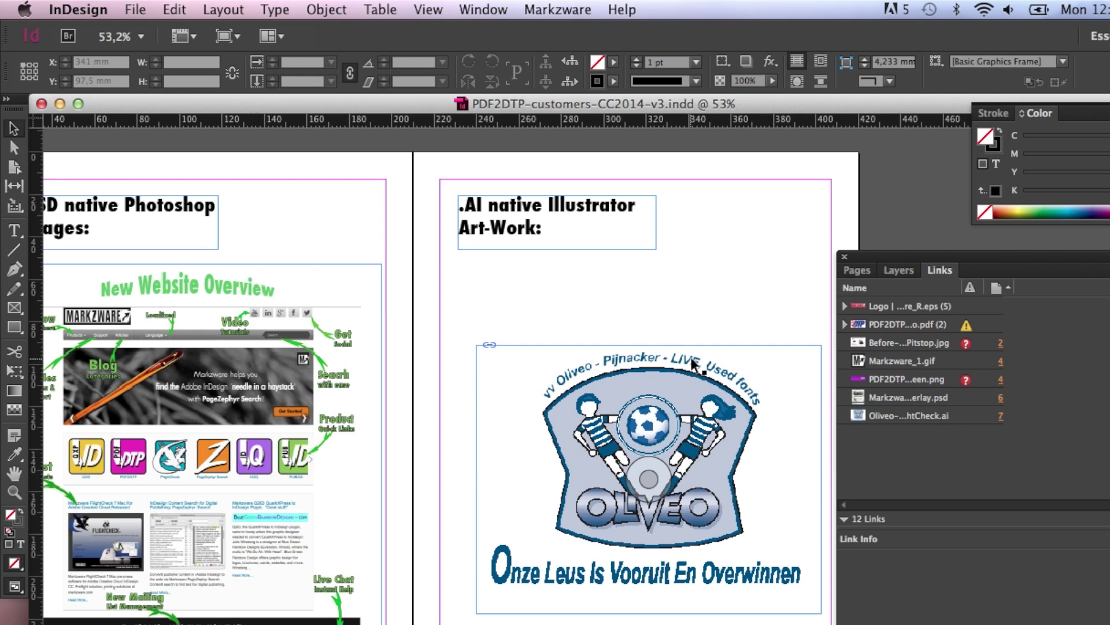
# Step: Select the Oliveo logo and review its Link Info in the Links panel
pyautogui.click(664, 395)
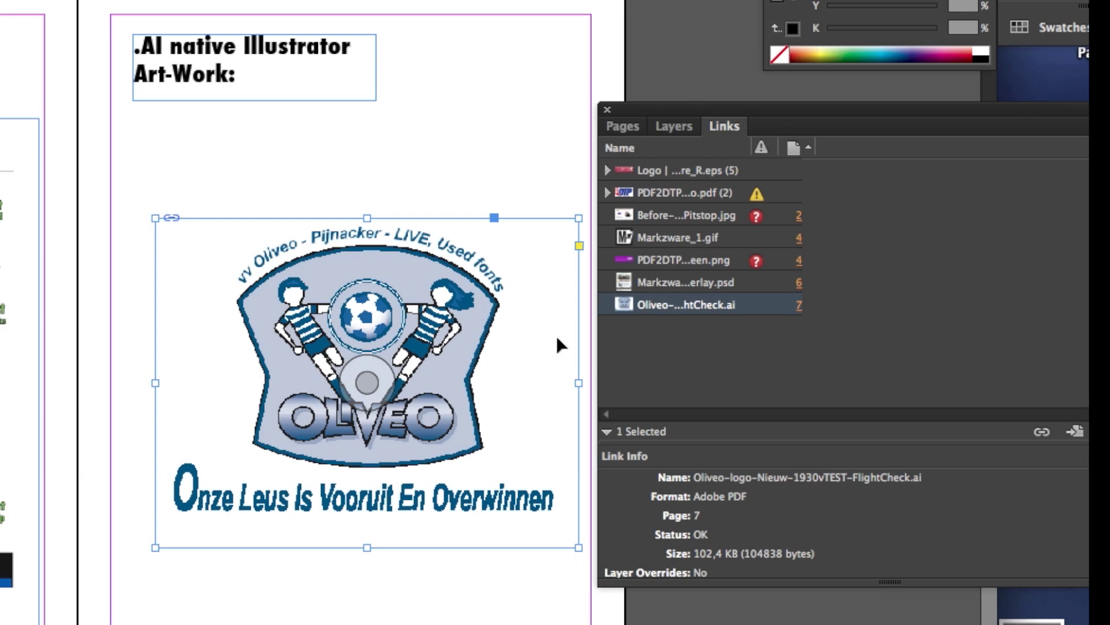
pyautogui.scroll(-2, 812, 495)
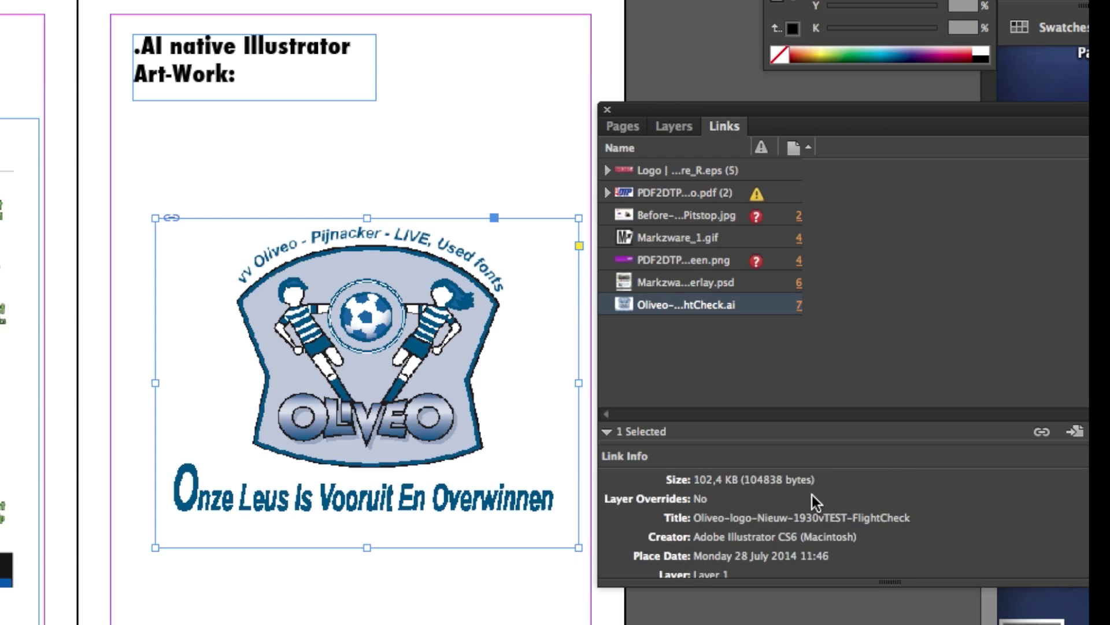
pyautogui.scroll(-2, 812, 495)
pyautogui.scroll(-1, 811, 495)
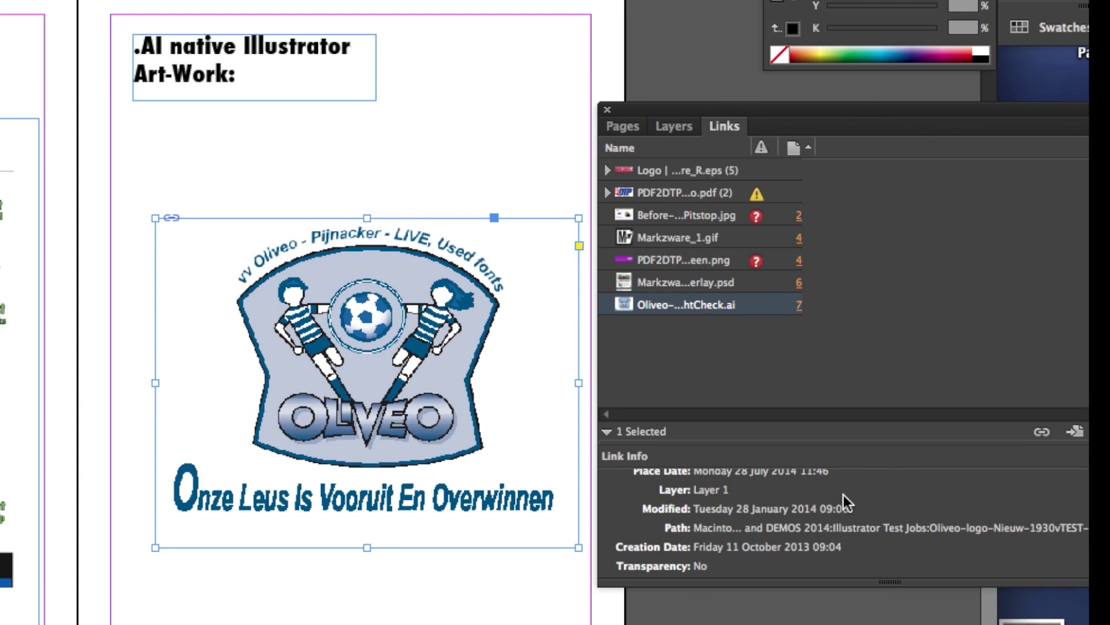
pyautogui.scroll(2, 843, 495)
pyautogui.scroll(3, 843, 498)
pyautogui.scroll(-3, 843, 500)
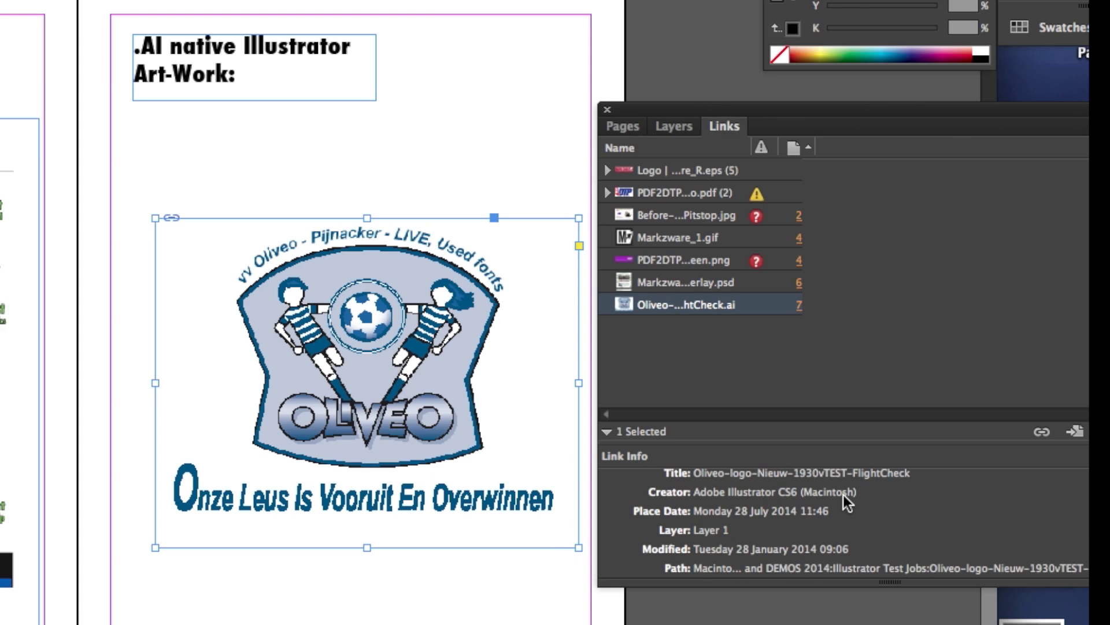
pyautogui.scroll(-1, 843, 501)
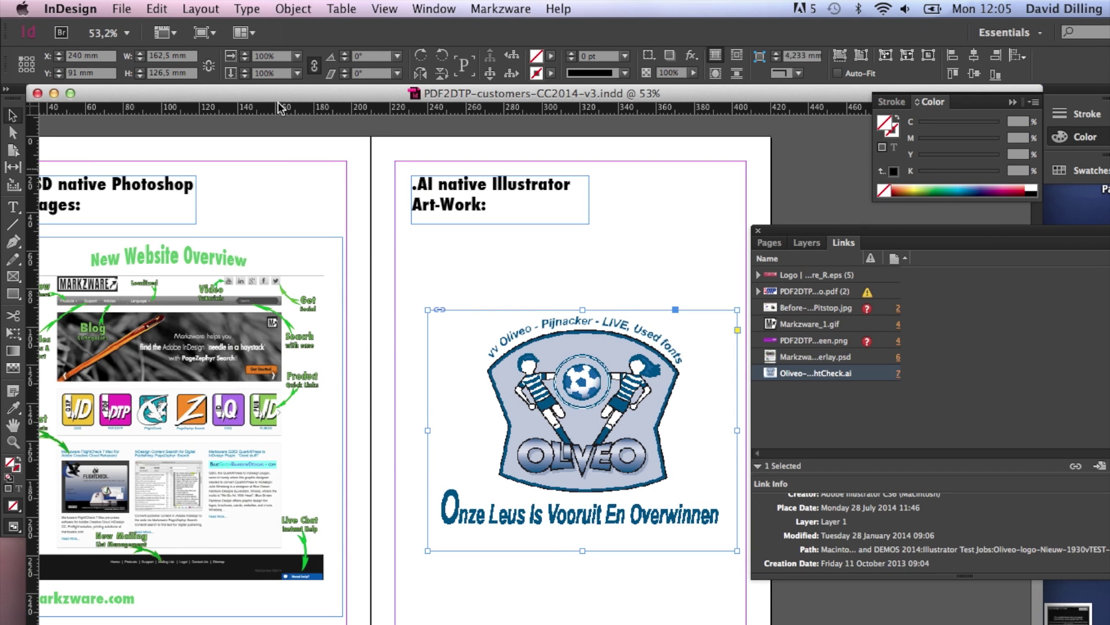
# Step: Package the document despite the font and missing-link warnings, then close it without saving
pyautogui.click(130, 8)
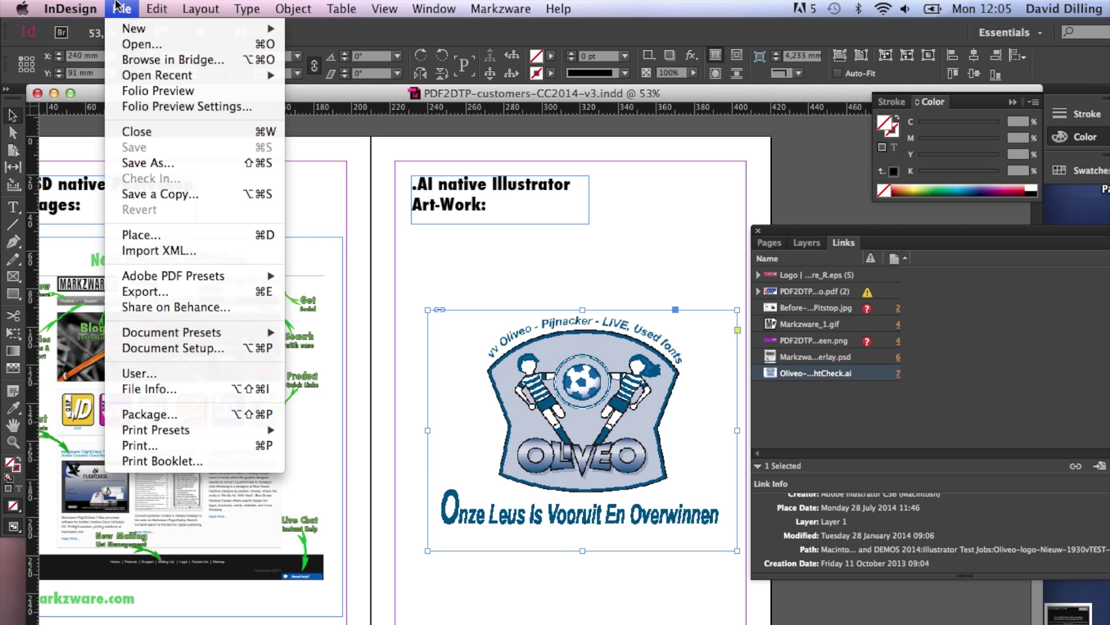
pyautogui.click(169, 412)
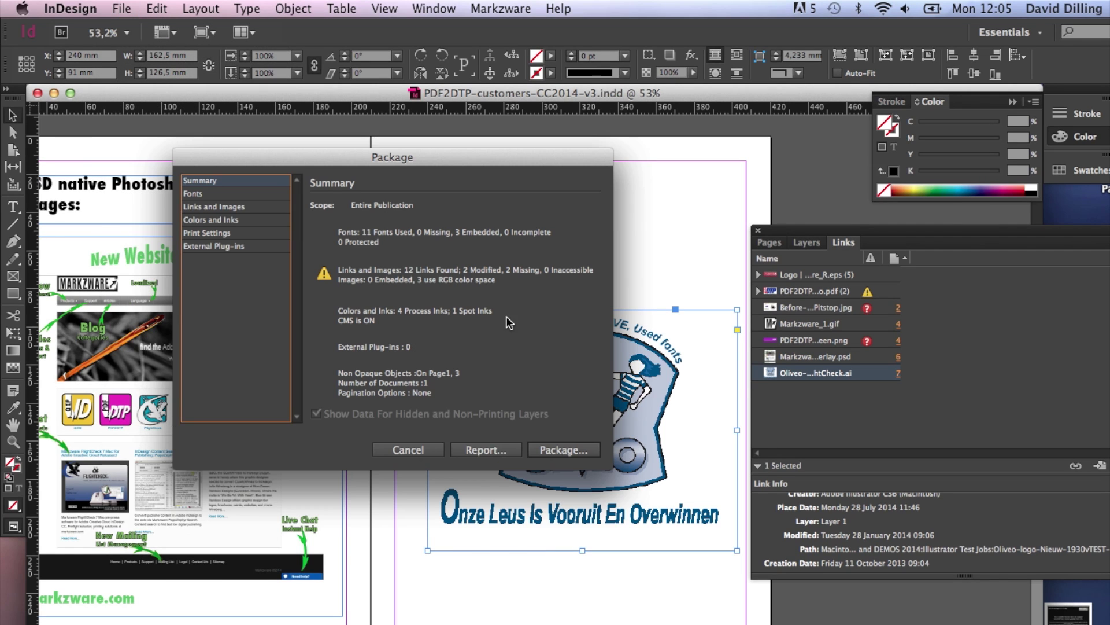
pyautogui.click(561, 449)
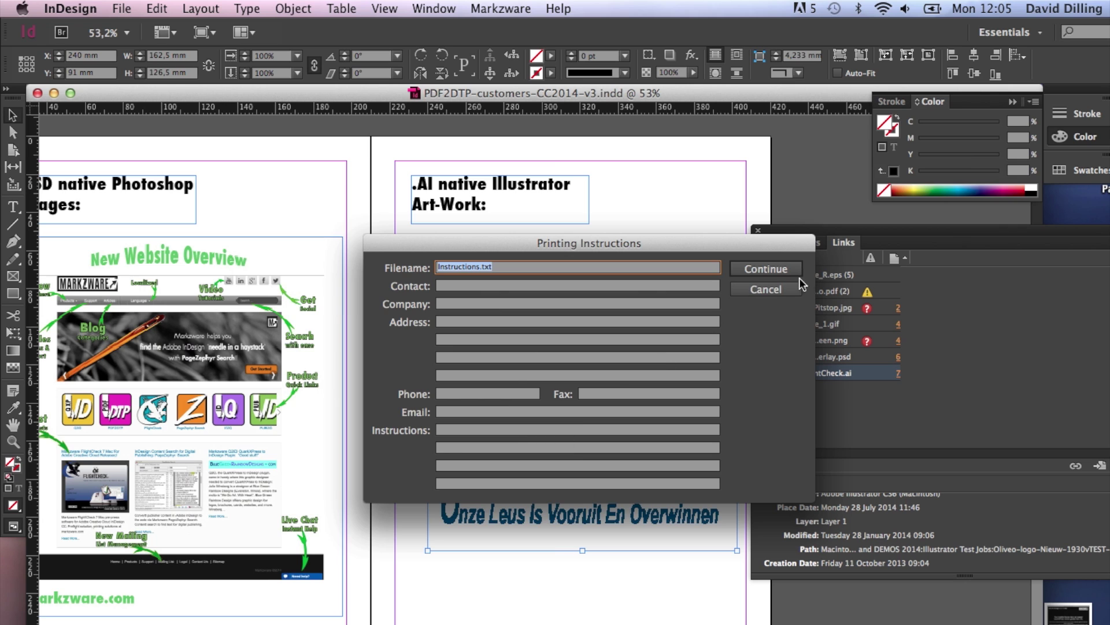
pyautogui.click(795, 269)
pyautogui.click(821, 428)
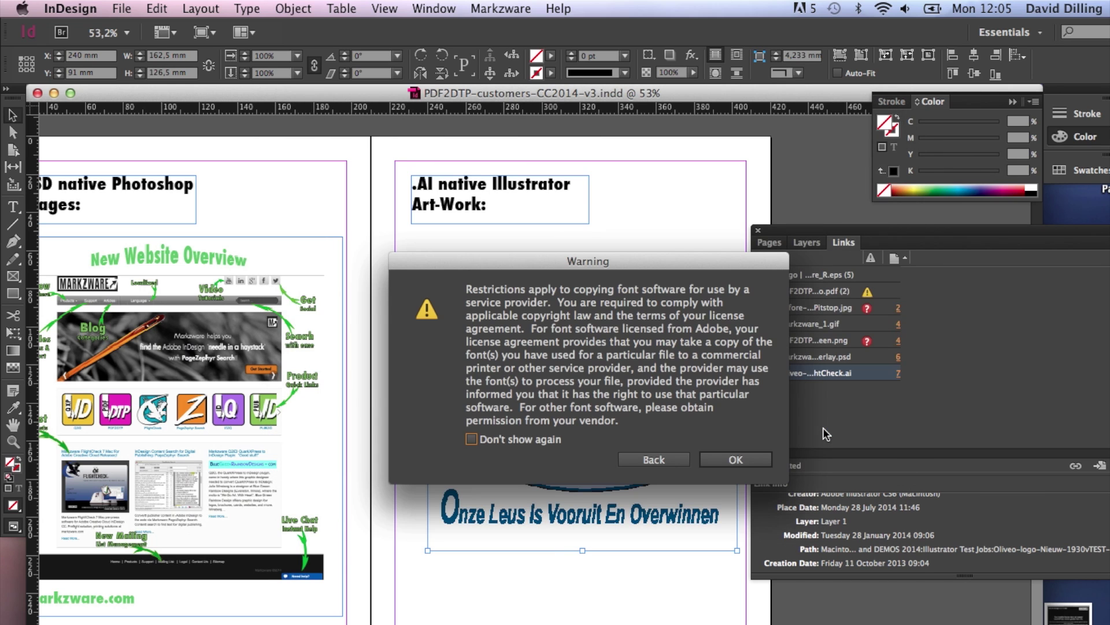
pyautogui.click(730, 459)
pyautogui.click(730, 399)
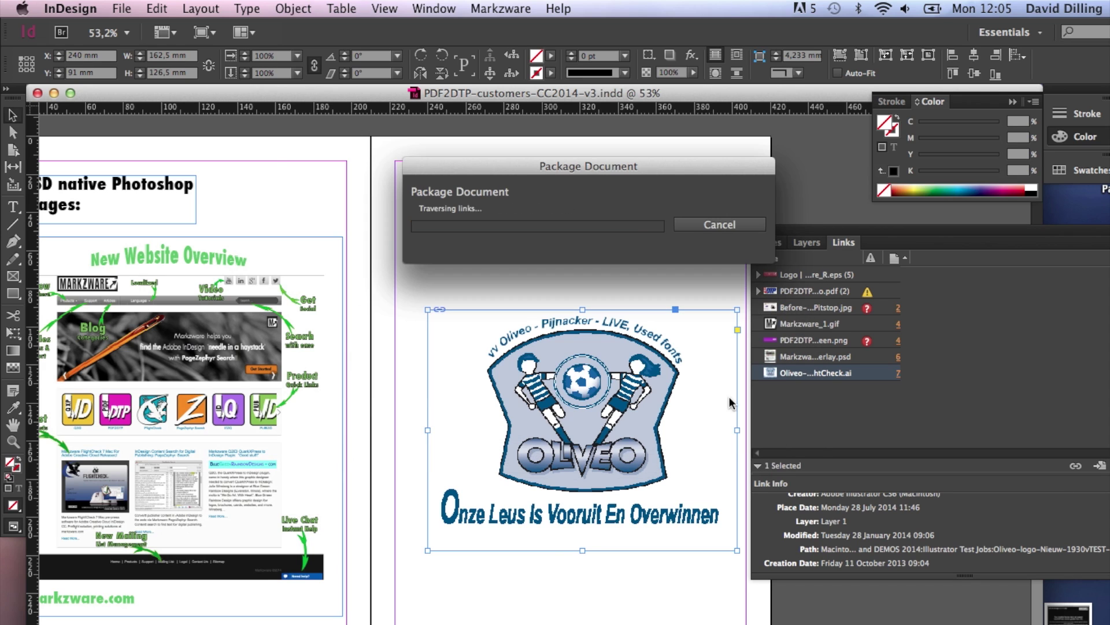
pyautogui.click(37, 93)
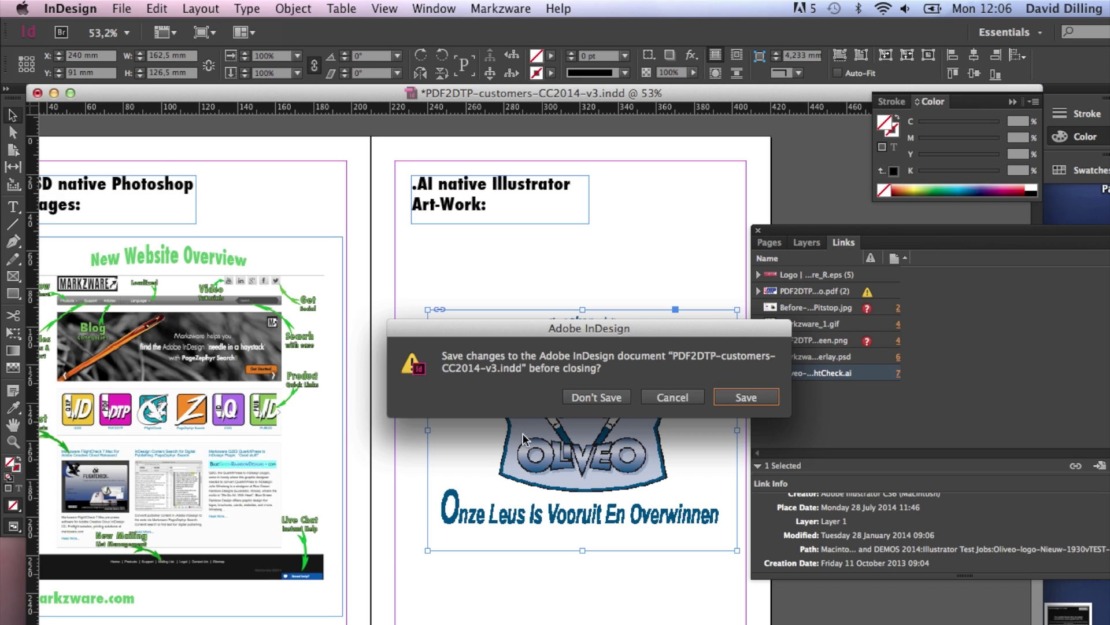
pyautogui.click(599, 398)
# Step: Open the packaged PDF2DTP-customers folder's Document fonts folder, then return to FlightCheck
pyautogui.click(909, 221)
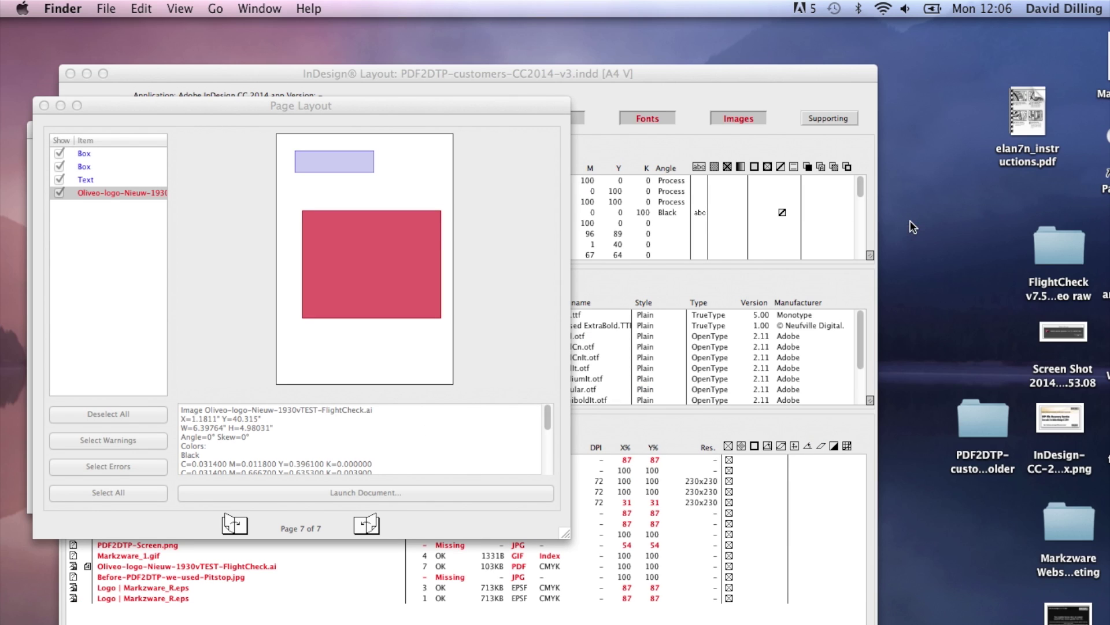
pyautogui.doubleClick(976, 419)
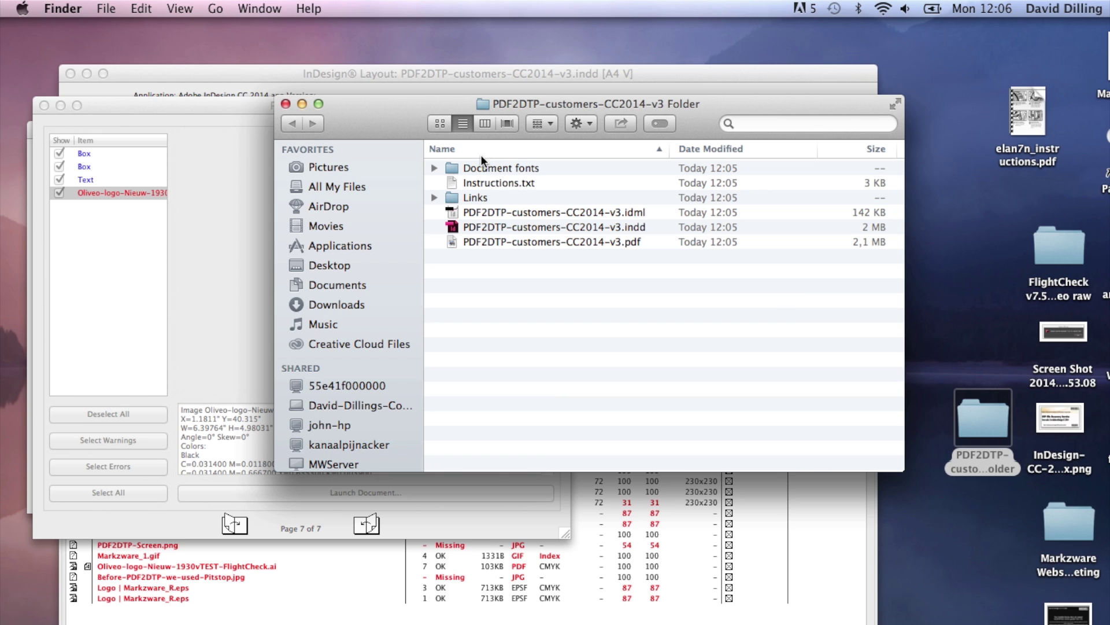
pyautogui.doubleClick(481, 167)
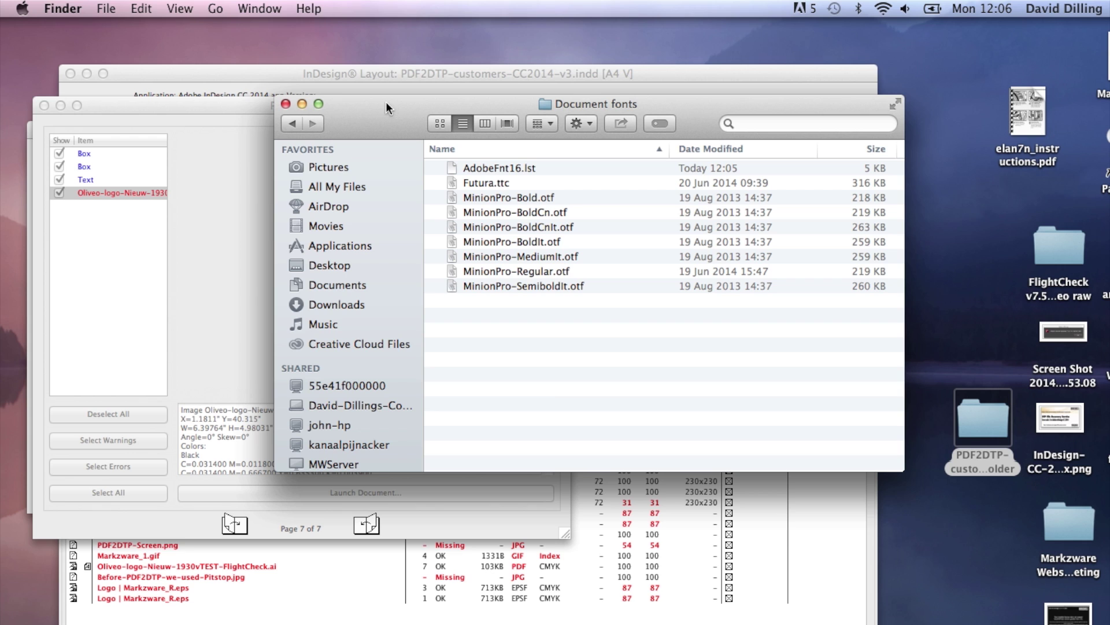
pyautogui.moveTo(386, 102); pyautogui.dragTo(840, 126)
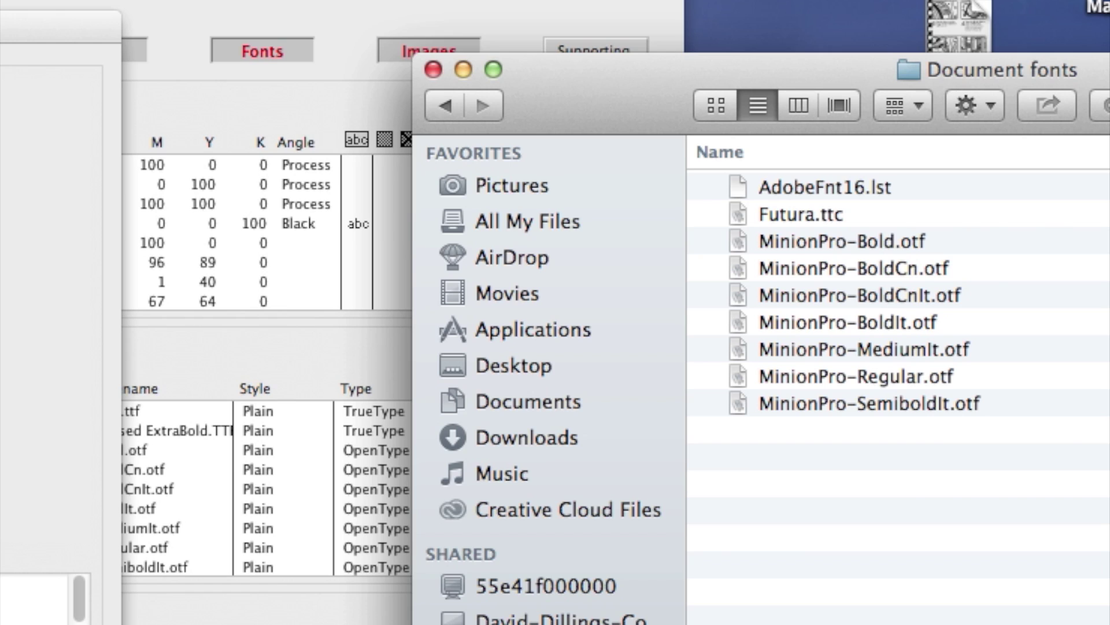
pyautogui.click(463, 172)
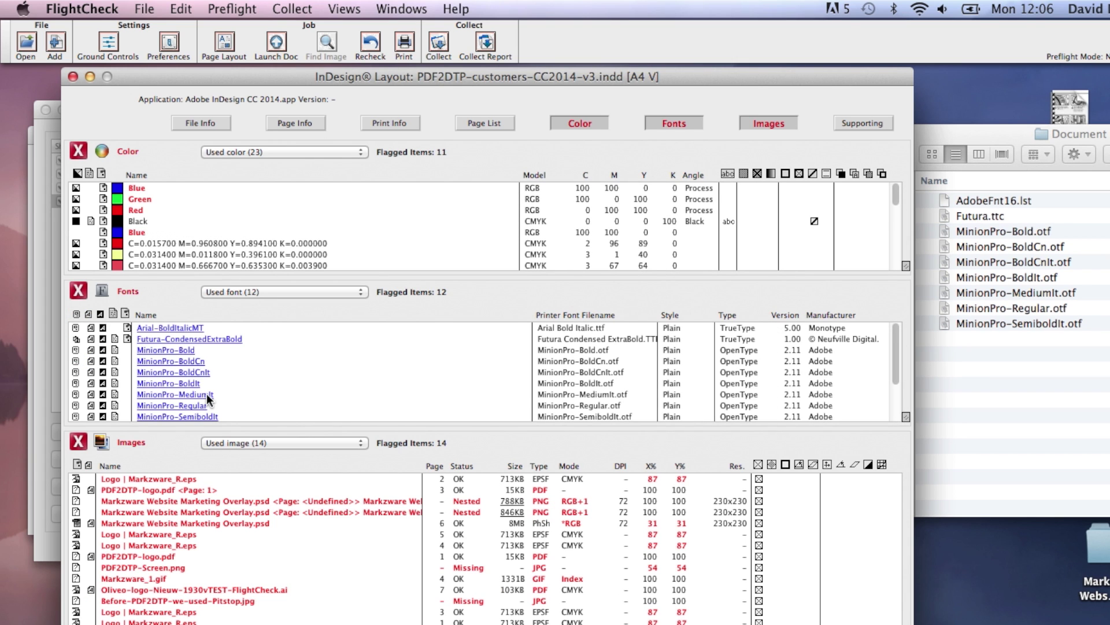
pyautogui.click(181, 547)
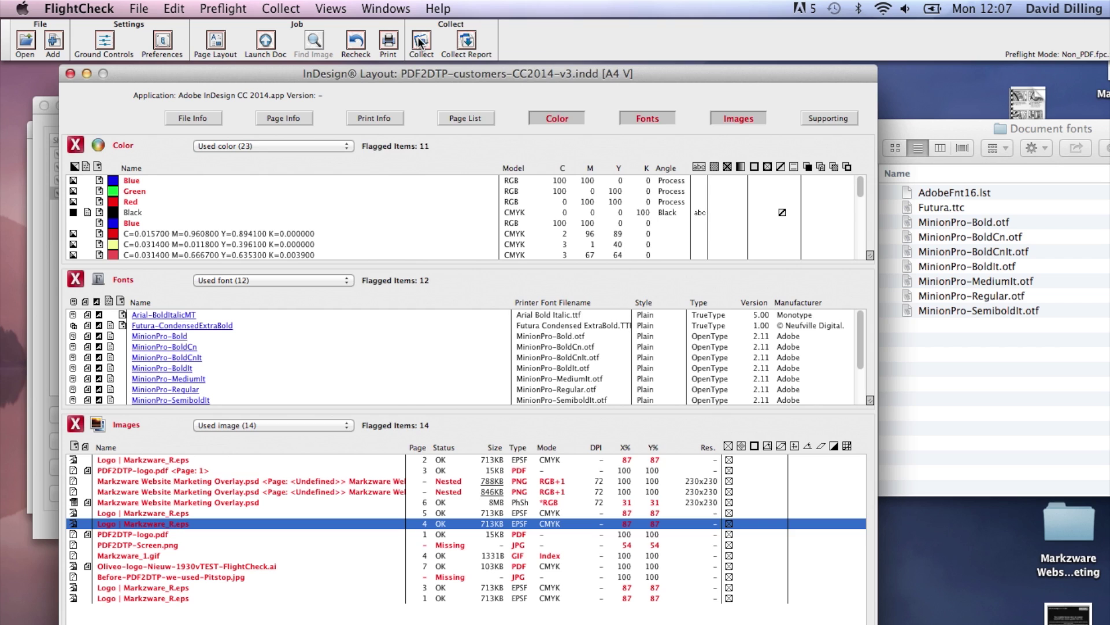
pyautogui.click(438, 44)
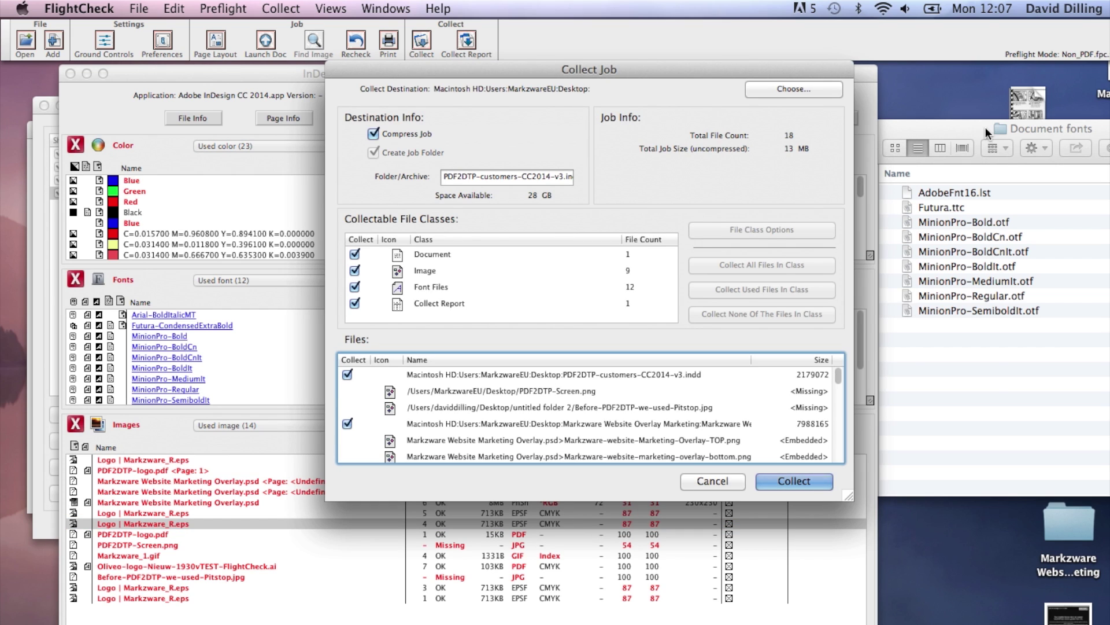
# Step: Close the Document fonts Finder window and return to the Collect Job settings
pyautogui.click(956, 126)
pyautogui.click(740, 127)
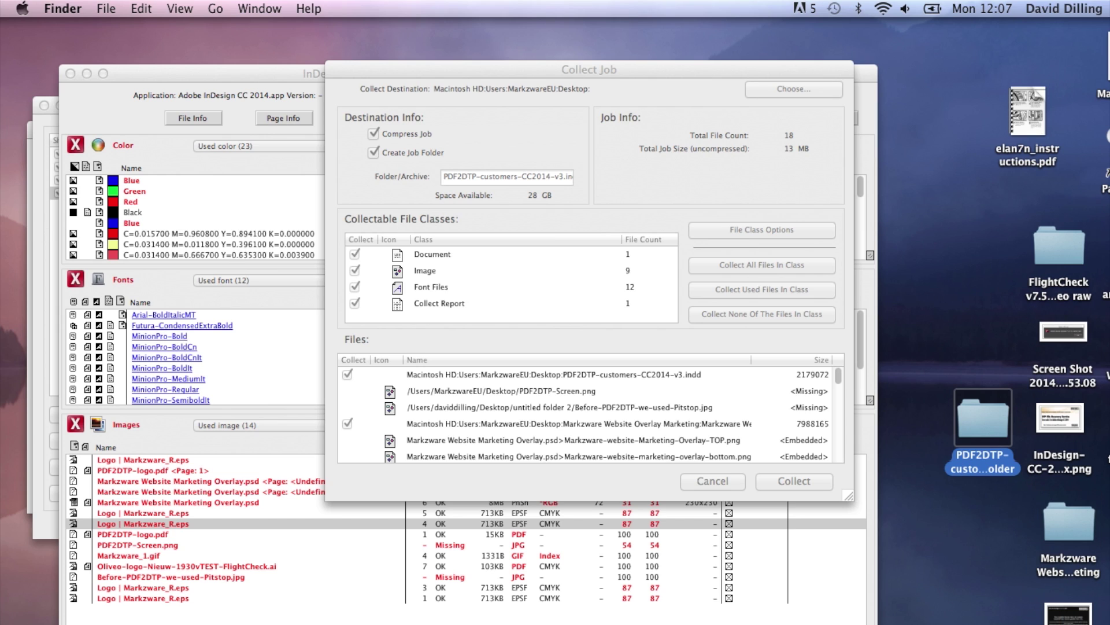
pyautogui.click(557, 106)
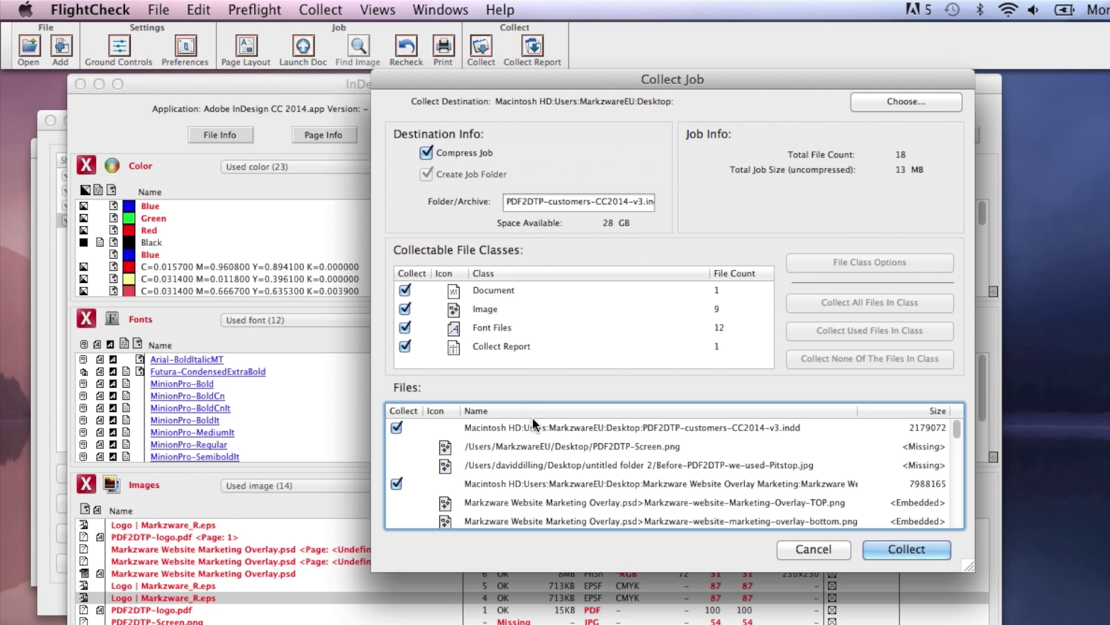
# Step: Uncheck Compress Job, check Create Job Folder, and run the collection
pyautogui.scroll(-1, 538, 434)
pyautogui.scroll(-5, 538, 434)
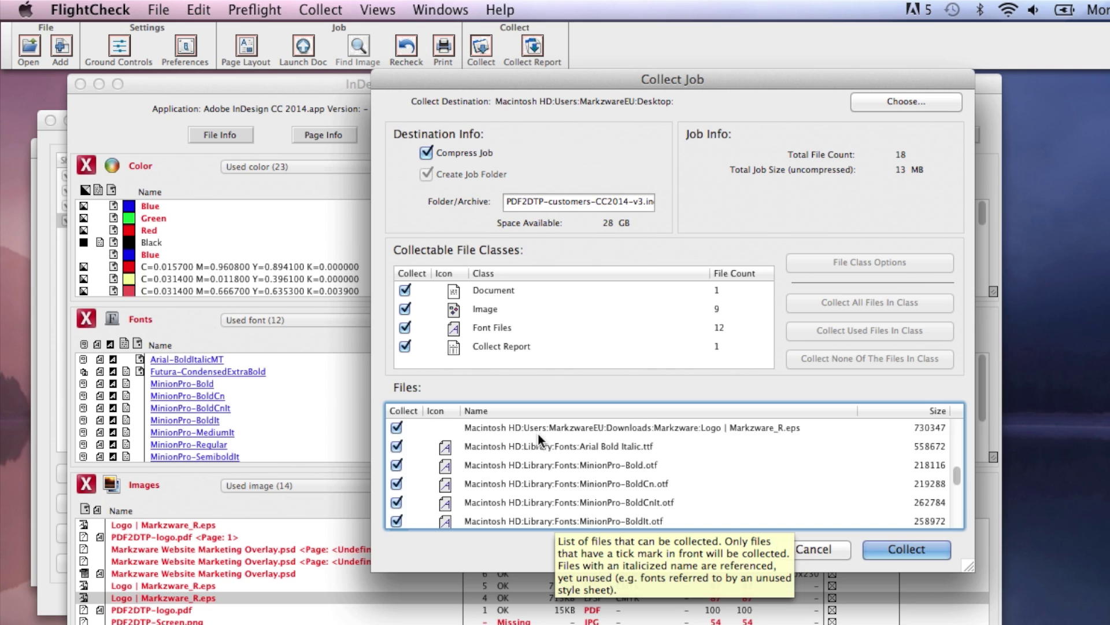
pyautogui.scroll(10, 538, 434)
pyautogui.click(427, 153)
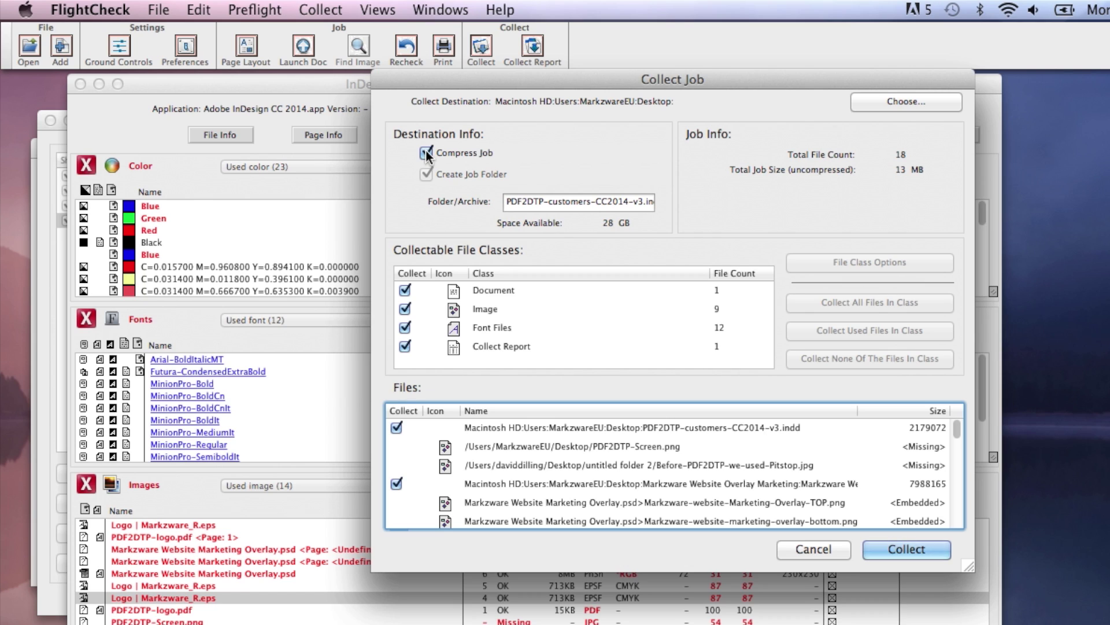
pyautogui.click(427, 153)
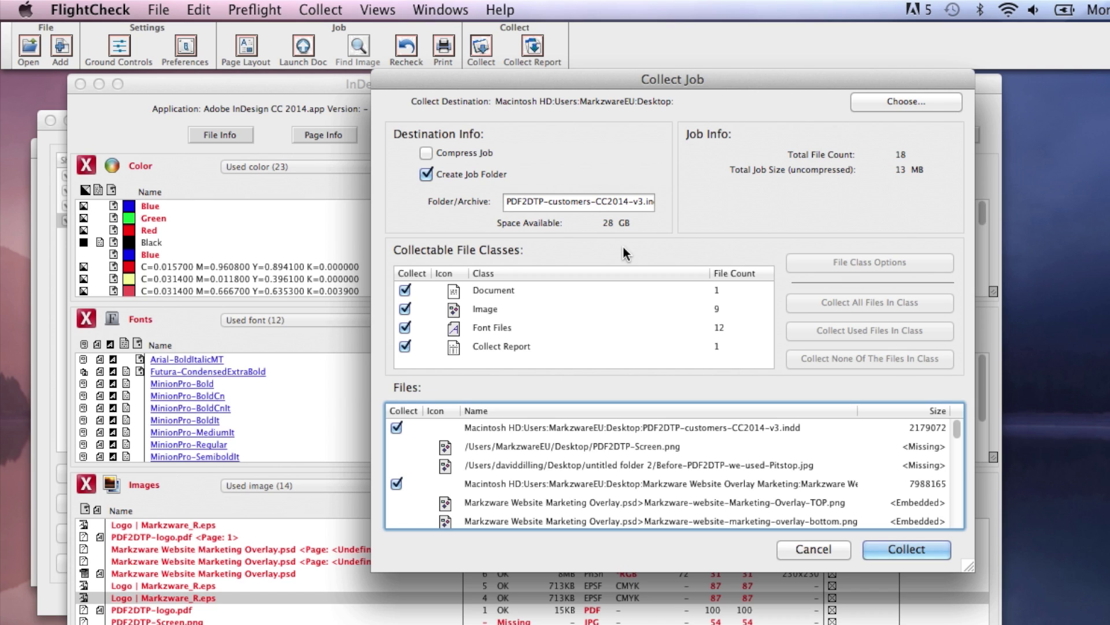
pyautogui.click(909, 551)
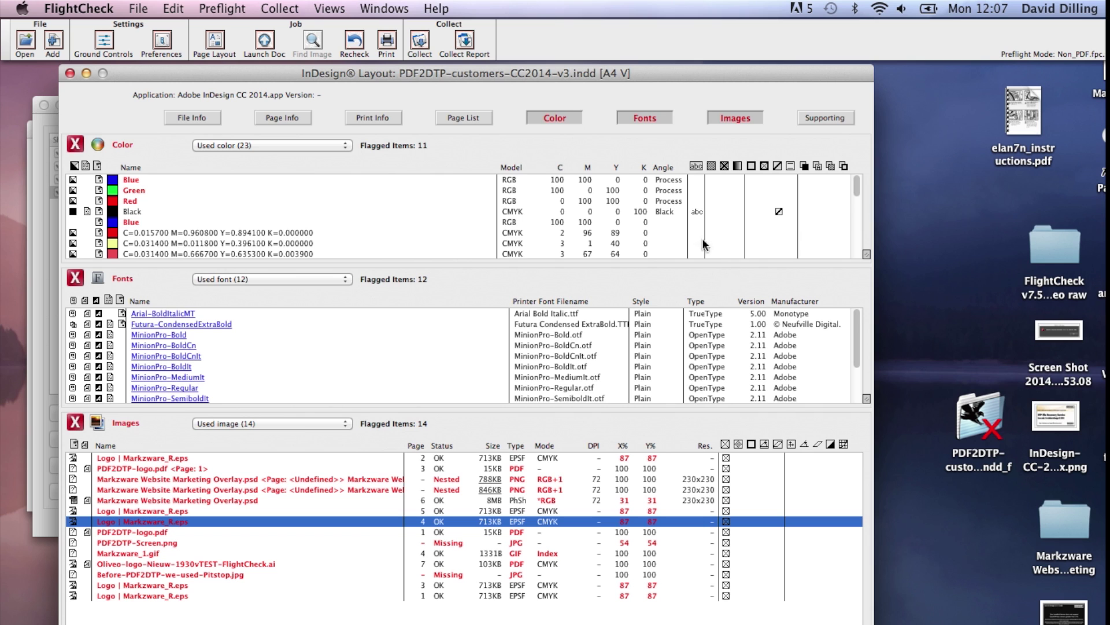
# Step: Move the layout report aside, quit FlightCheck and centre the collected job folder on the desktop
pyautogui.moveTo(595, 76)
pyautogui.mouseDown()
pyautogui.moveTo(455, 442)
pyautogui.moveTo(454, 605)
pyautogui.mouseUp()
pyautogui.click(227, 125)
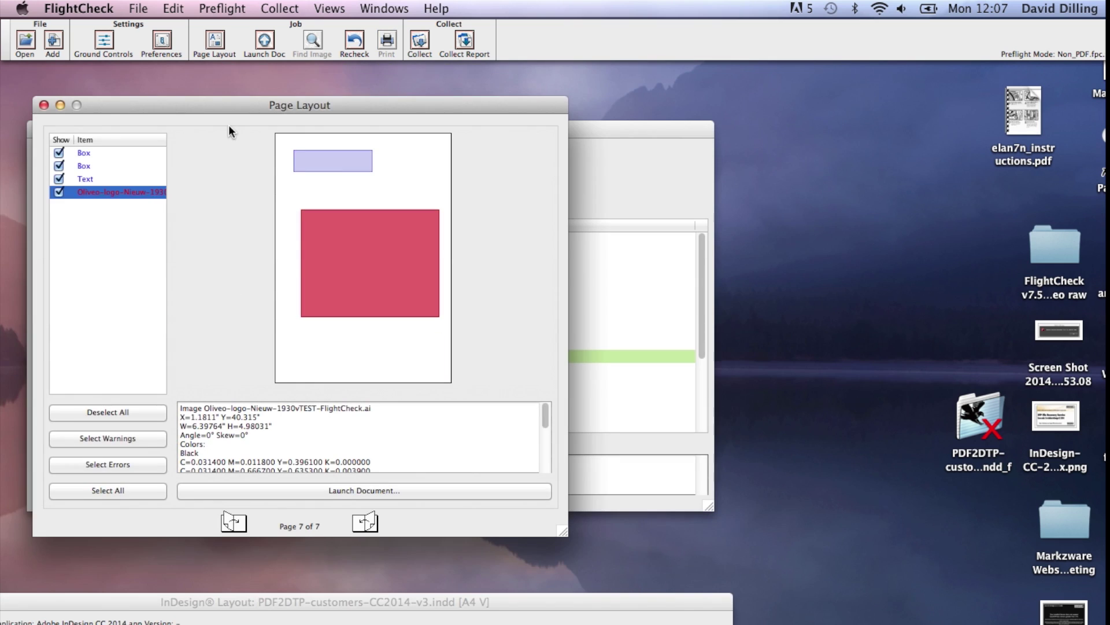
pyautogui.press('super+q')
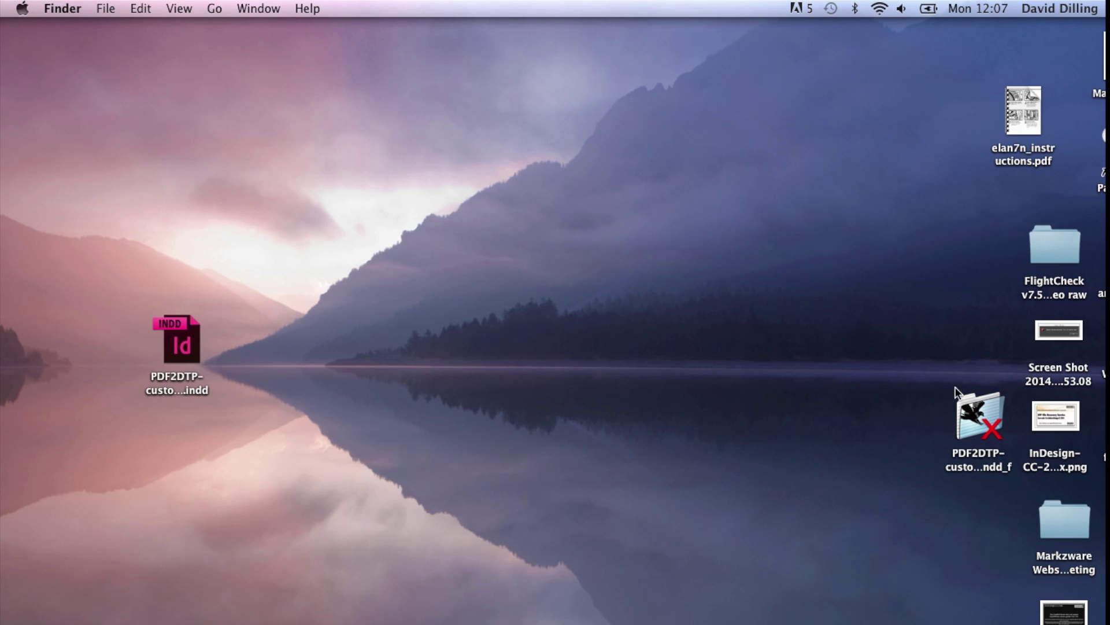
pyautogui.moveTo(959, 397)
pyautogui.mouseDown()
pyautogui.moveTo(940, 416)
pyautogui.moveTo(485, 299)
pyautogui.mouseUp()
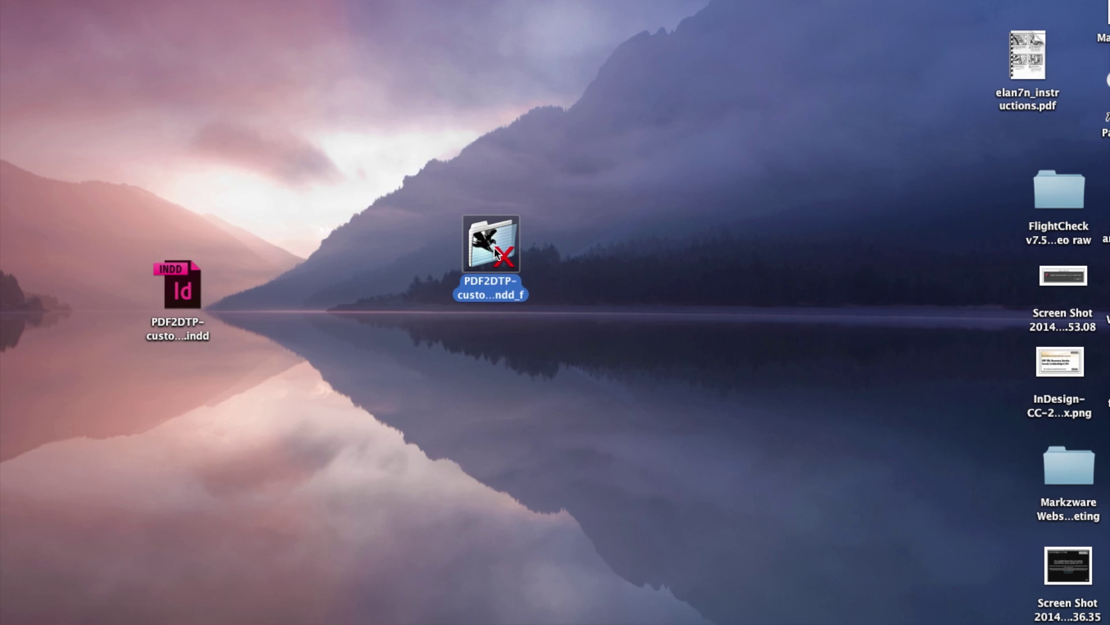
# Step: Open the .indd_f job folder, inspect its Images folder, then open its Fonts folder
pyautogui.doubleClick(496, 253)
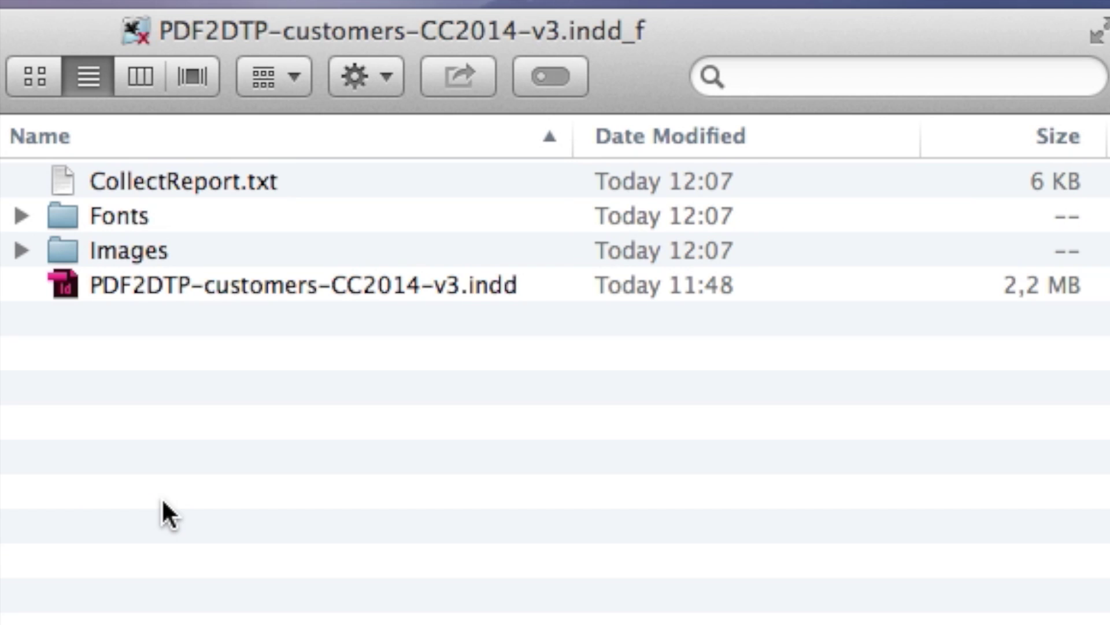
pyautogui.click(154, 286)
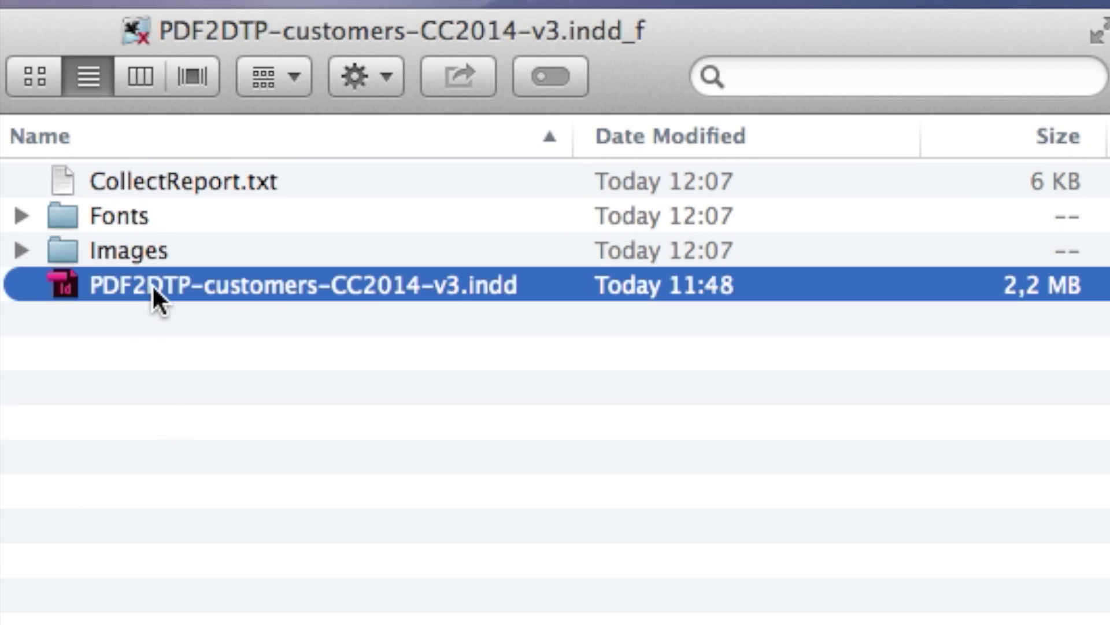
pyautogui.doubleClick(107, 248)
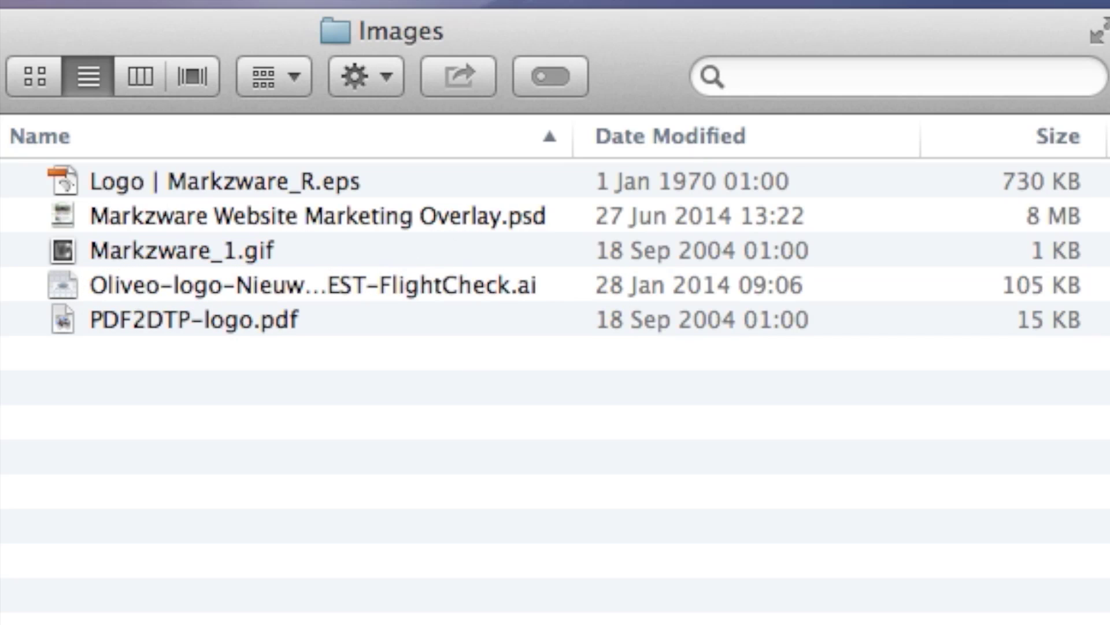
pyautogui.press('super+Up')
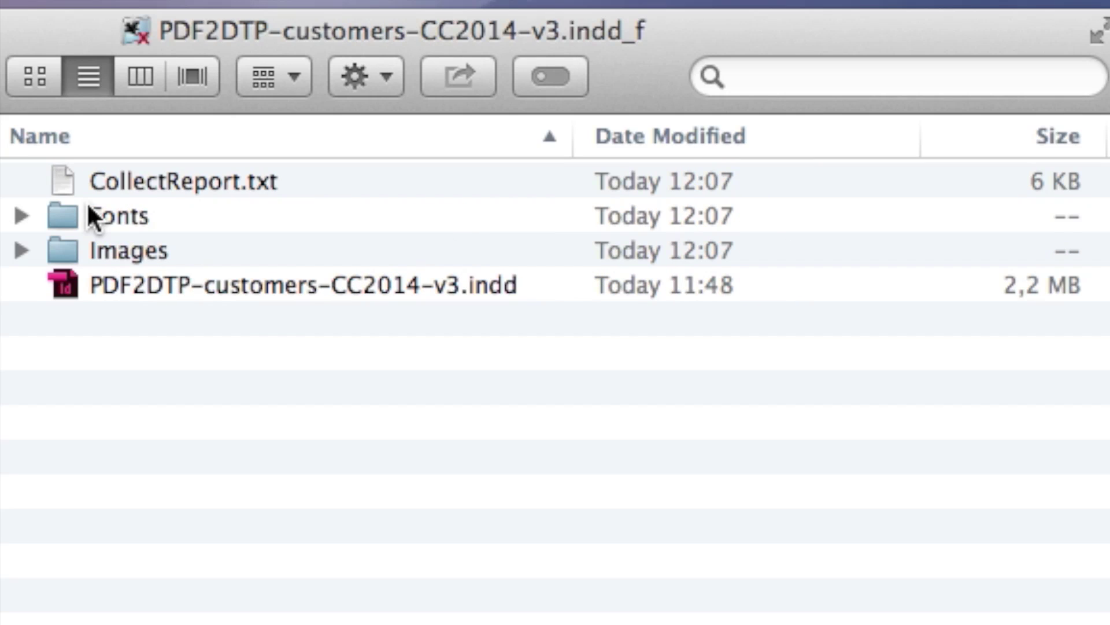
pyautogui.doubleClick(89, 206)
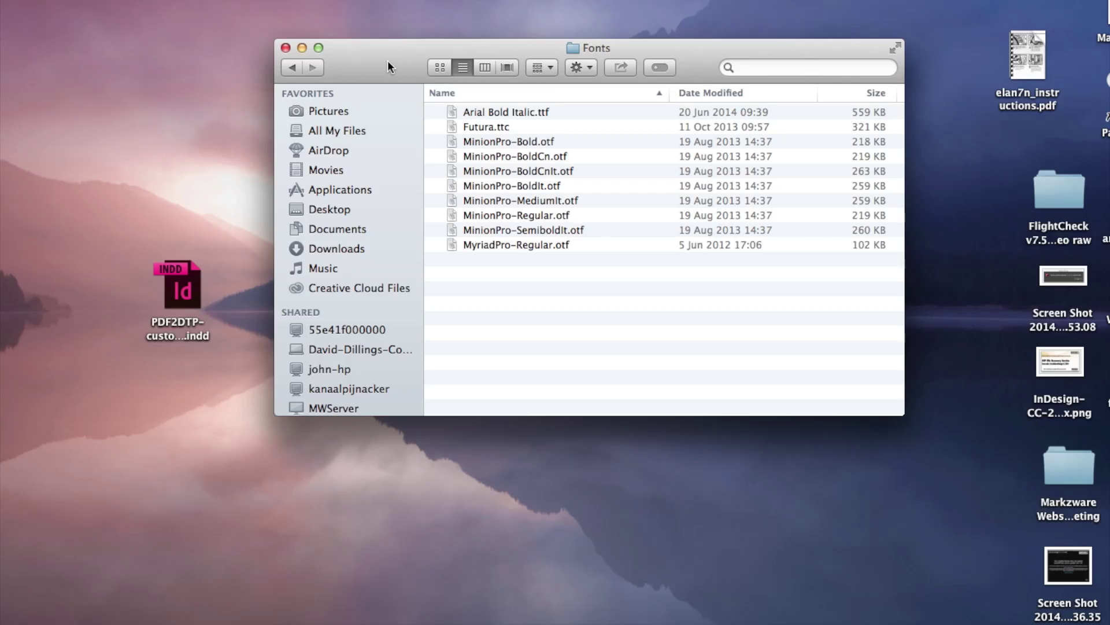
# Step: Re-preflight the InDesign file in FlightCheck, keeping the Fonts folder window to the side
pyautogui.moveTo(388, 61)
pyautogui.mouseDown()
pyautogui.moveTo(869, 103)
pyautogui.moveTo(918, 93)
pyautogui.mouseUp()
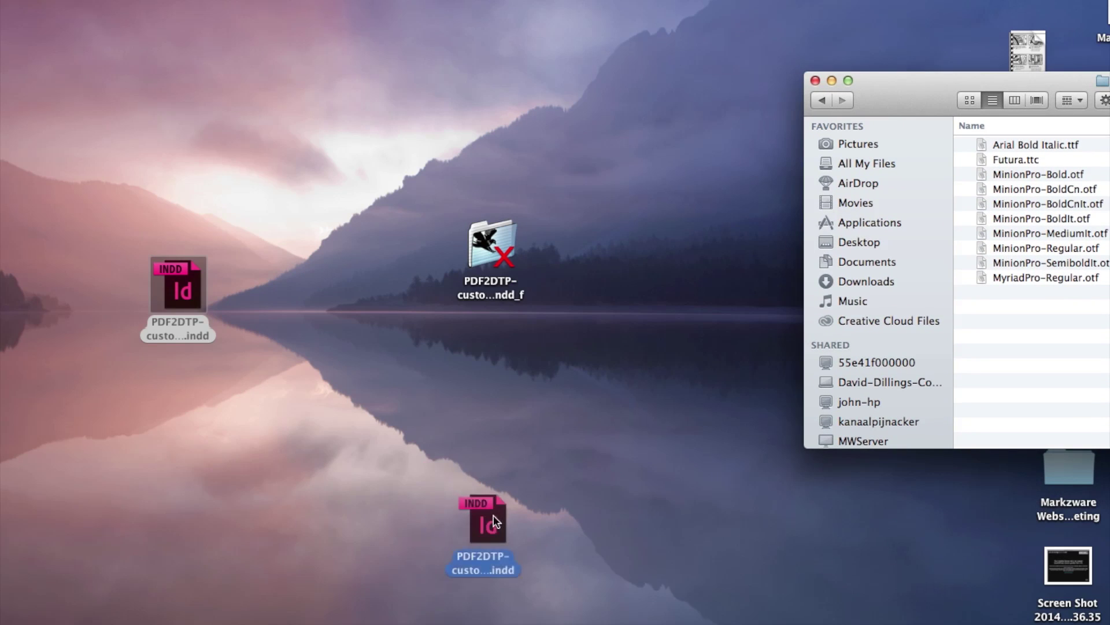
pyautogui.moveTo(187, 280); pyautogui.dragTo(491, 246)
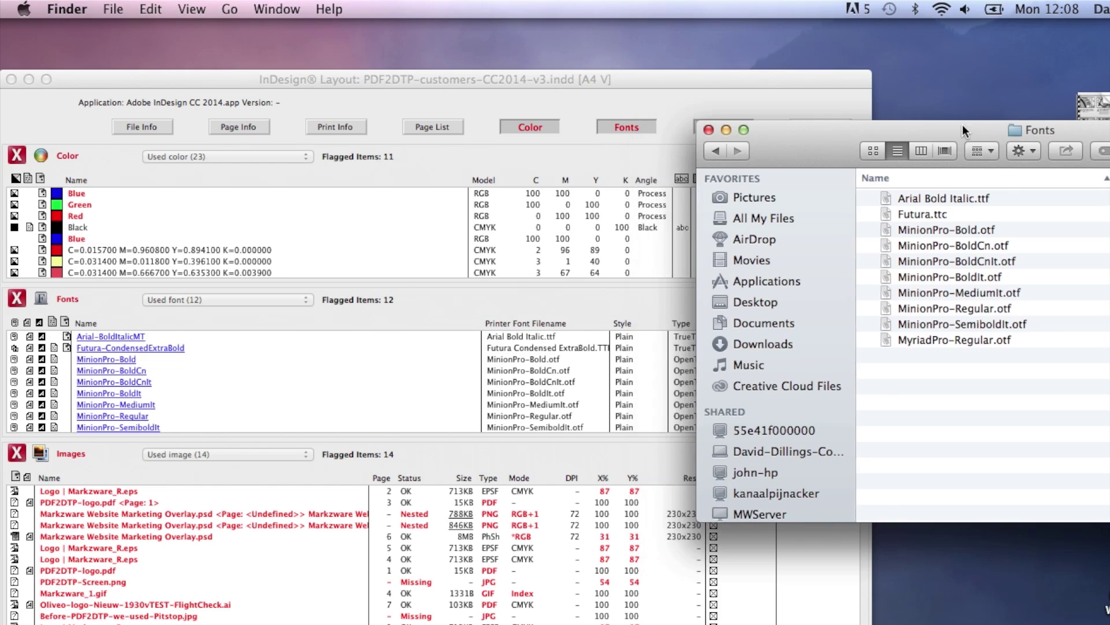
pyautogui.moveTo(962, 124); pyautogui.dragTo(973, 126)
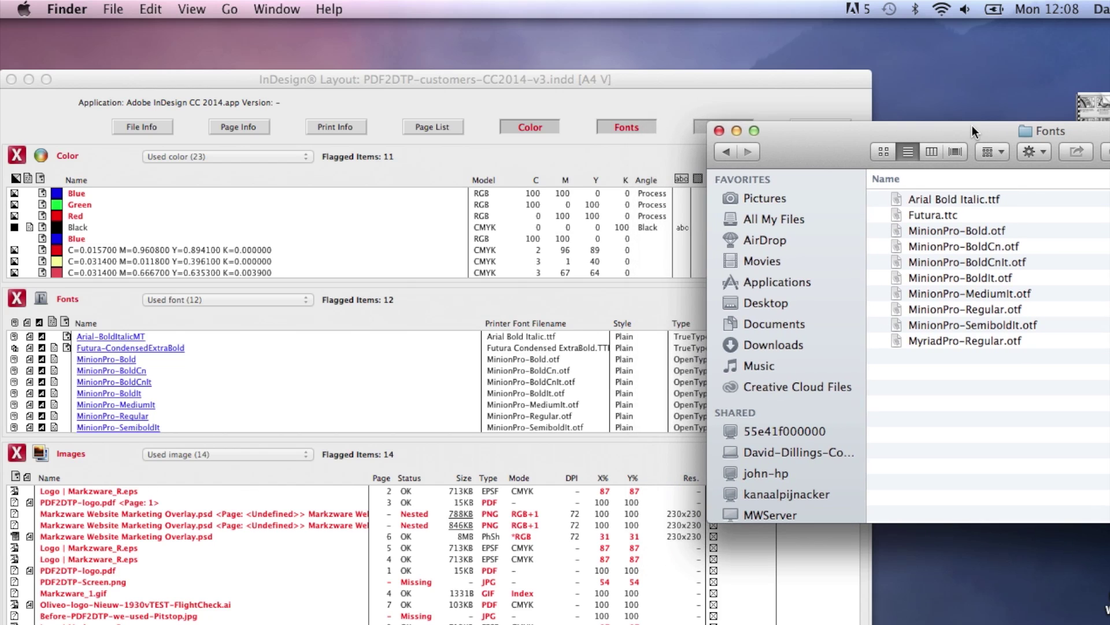
# Step: Open the Font info details for Arial-BoldItalicMT from the report's Fonts list
pyautogui.click(767, 92)
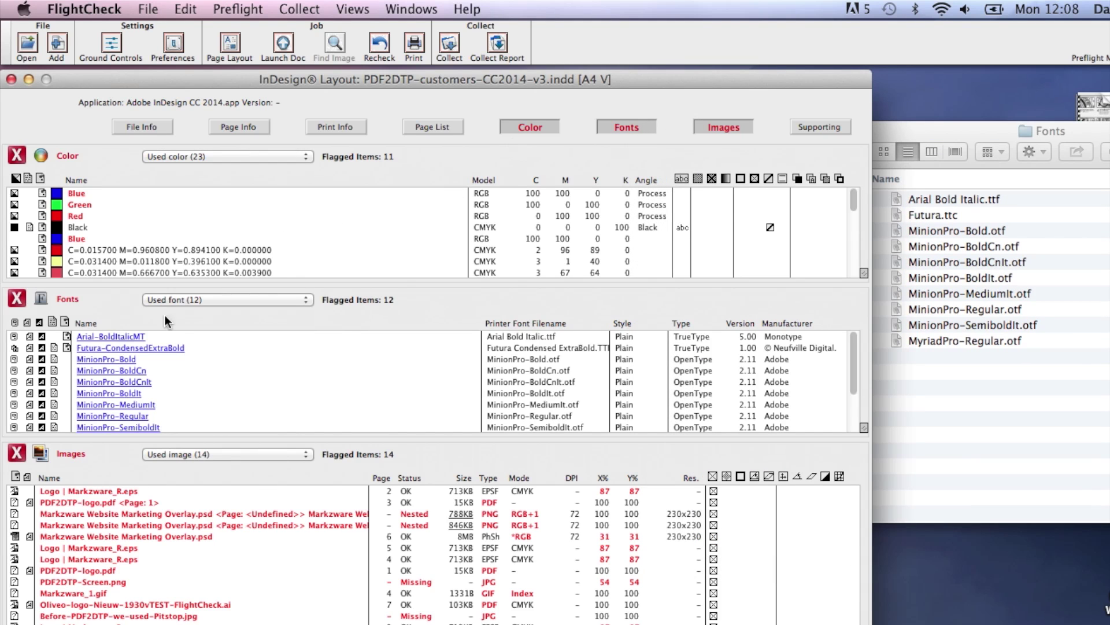
pyautogui.click(103, 336)
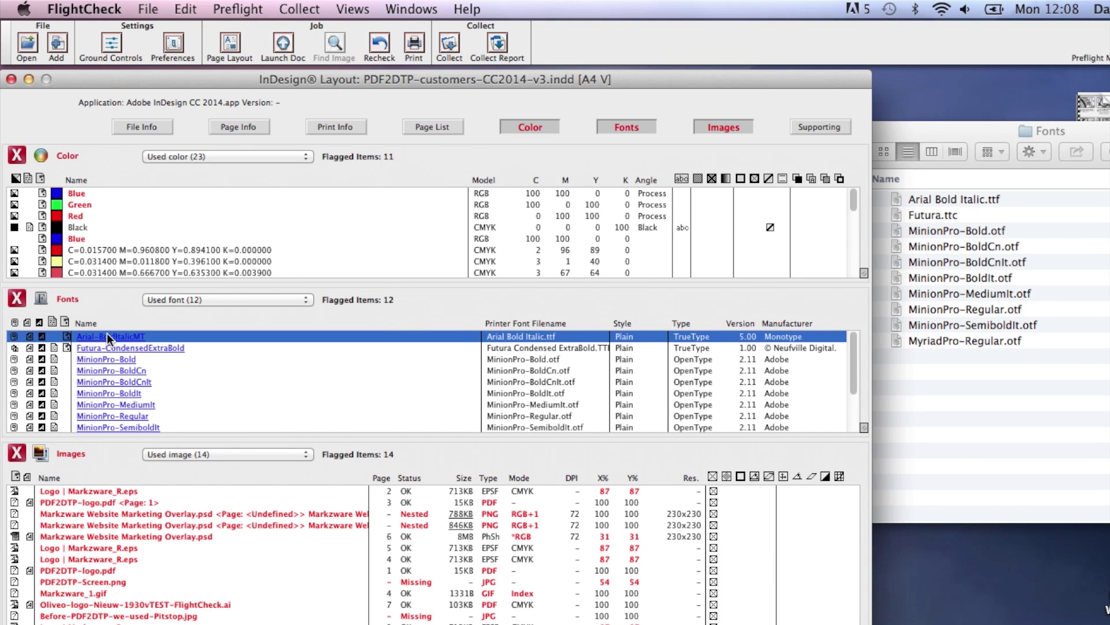
pyautogui.doubleClick(108, 335)
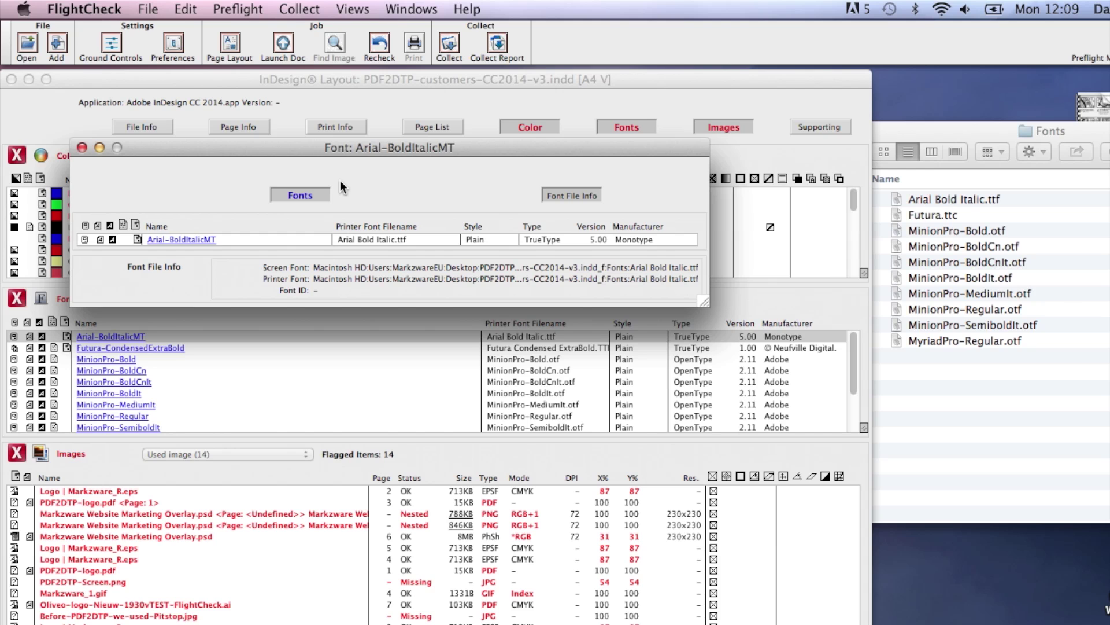
# Step: Close the InDesign Layout report window with its red close button
pyautogui.click(11, 79)
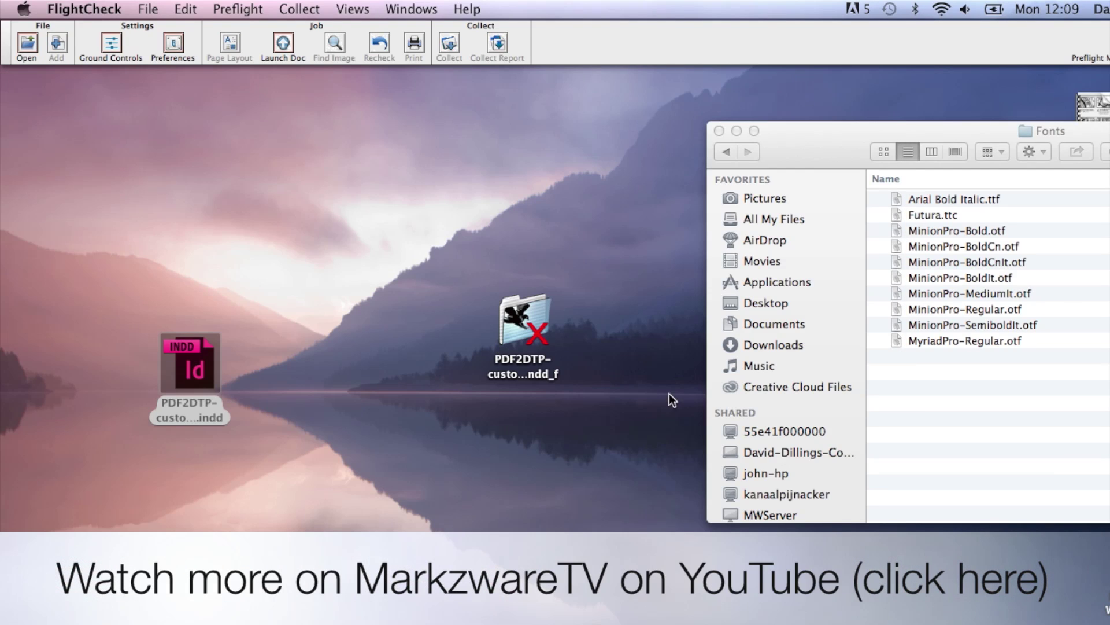